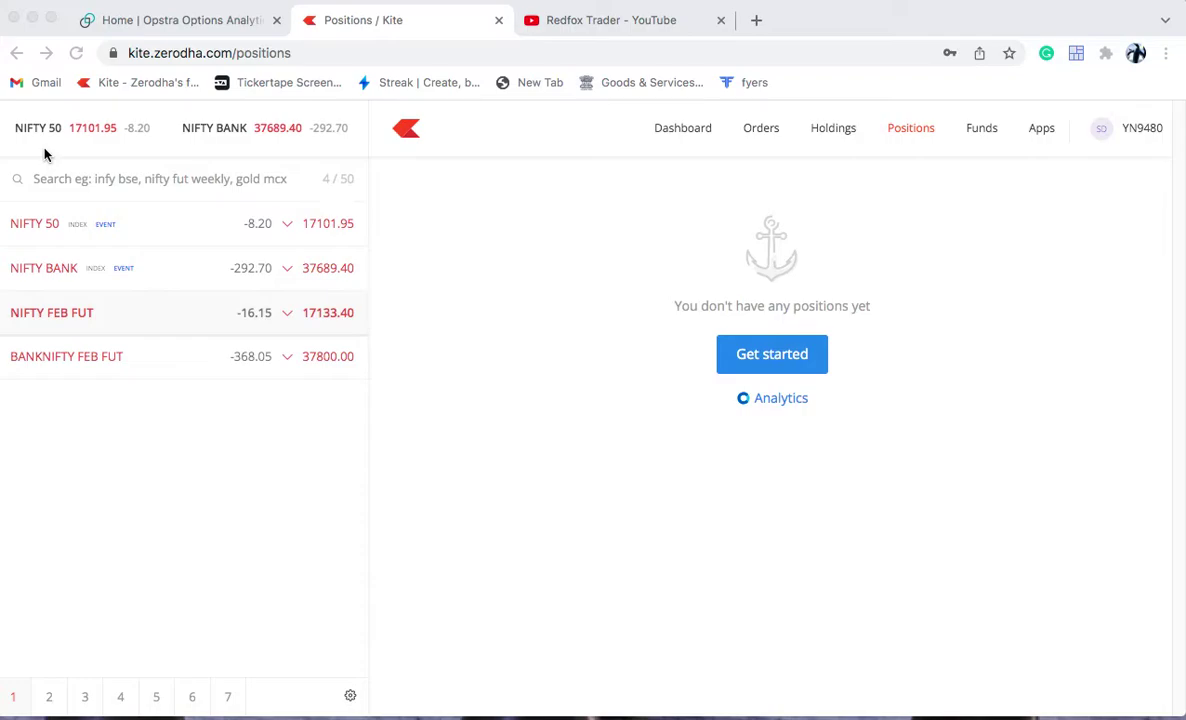
- Search 'nifty 50' in the empty third watchlist and add the NIFTY 50 index to it
{"action": "left_click", "coordinate": [98, 233]}
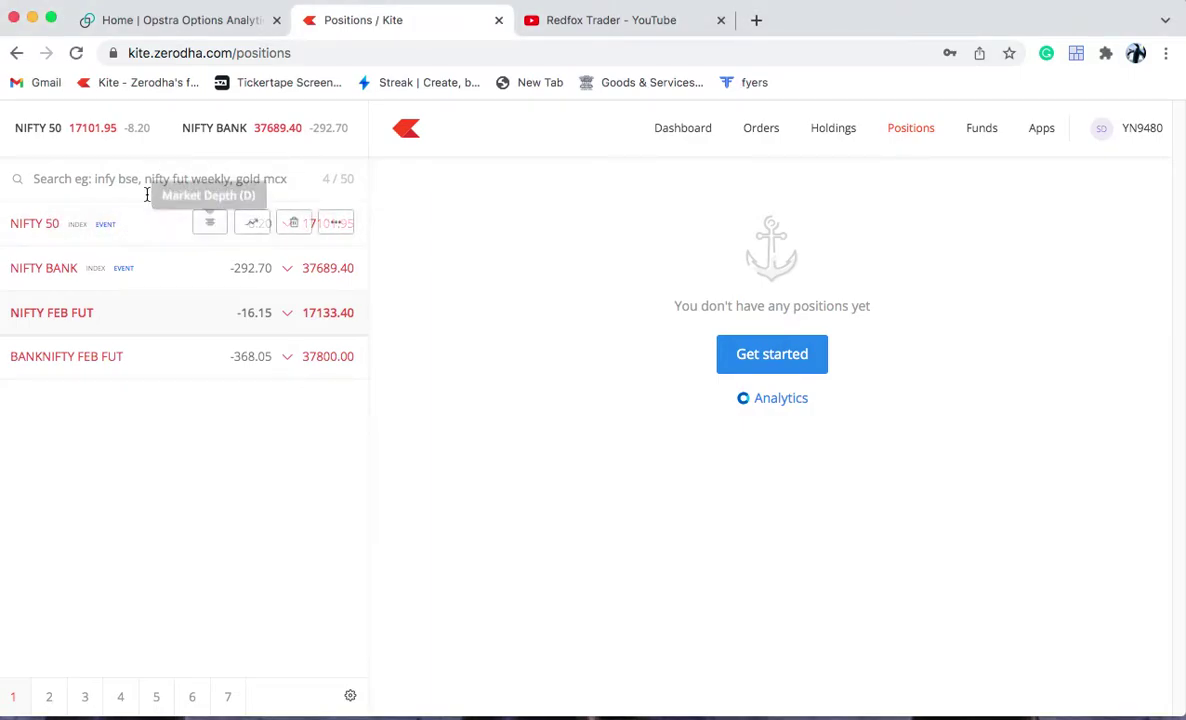
{"action": "left_click", "coordinate": [85, 697]}
{"action": "left_click", "coordinate": [110, 178]}
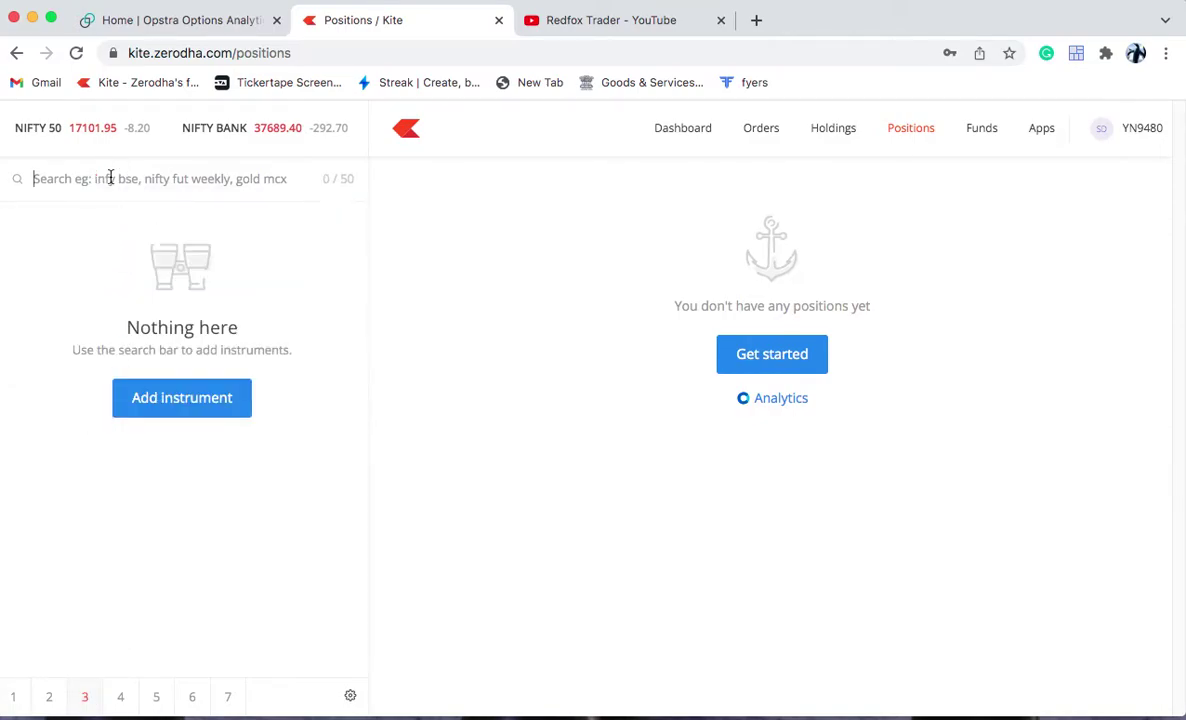
{"action": "type", "text": "nity"}
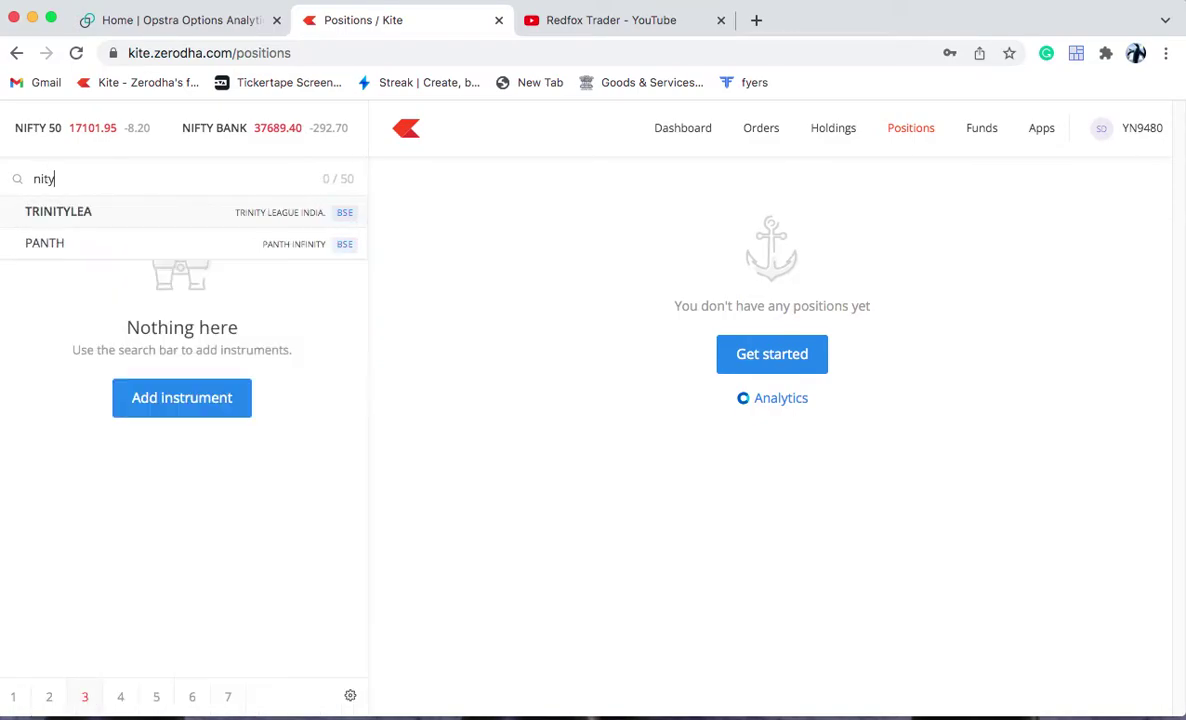
{"action": "type", "text": " 50"}
{"action": "key", "text": "Left"}
{"action": "key", "text": "Left"}
{"action": "key", "text": "BackSpace"}
{"action": "key", "text": "BackSpace"}
{"action": "key", "text": "BackSpace"}
{"action": "type", "text": "fty"}
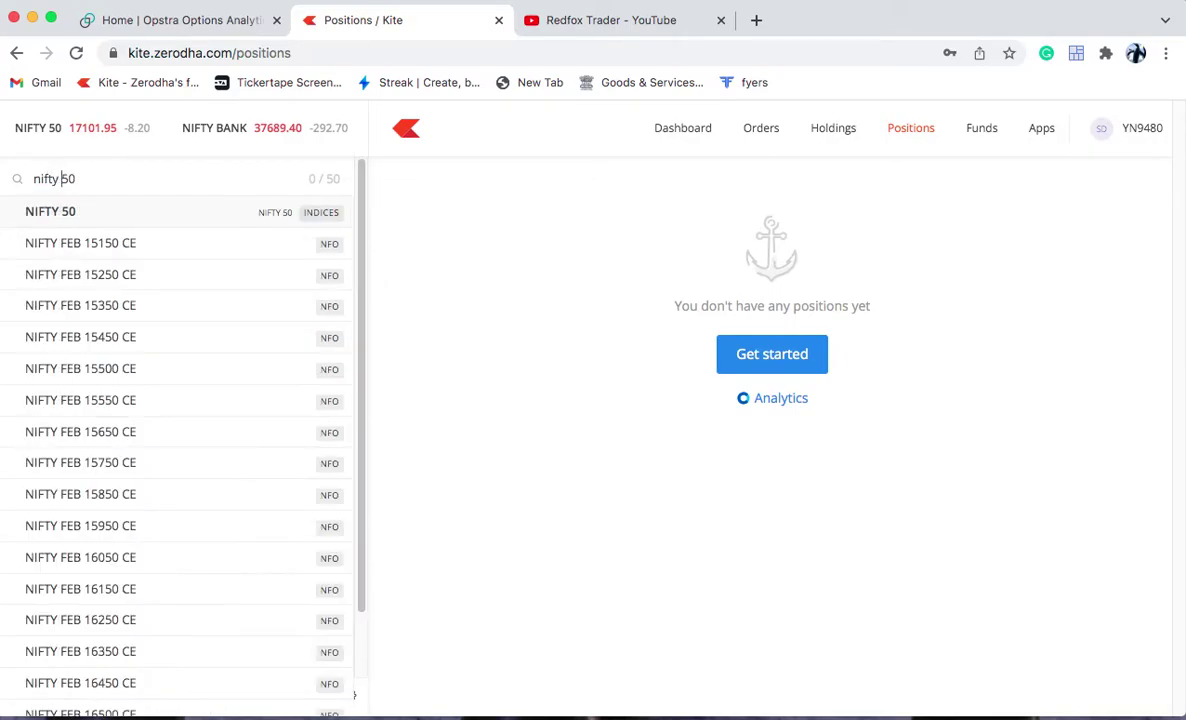
{"action": "left_click", "coordinate": [326, 212]}
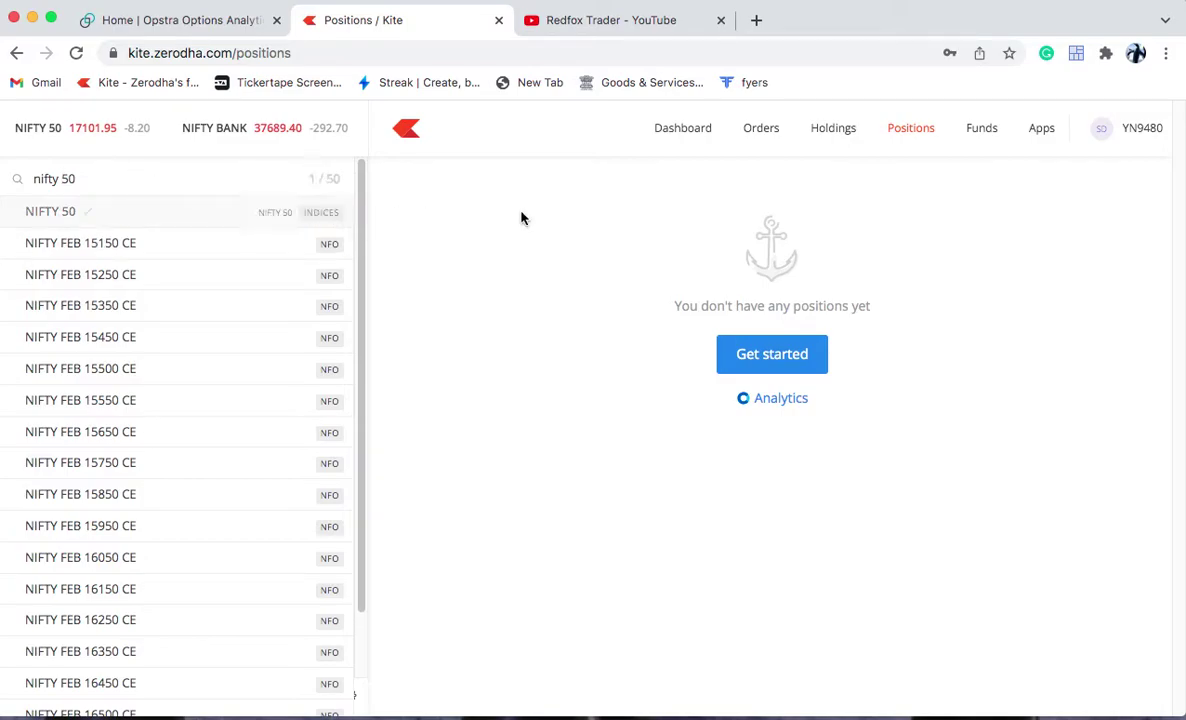
{"action": "left_click", "coordinate": [521, 217]}
{"action": "mouse_move", "coordinate": [178, 222]}
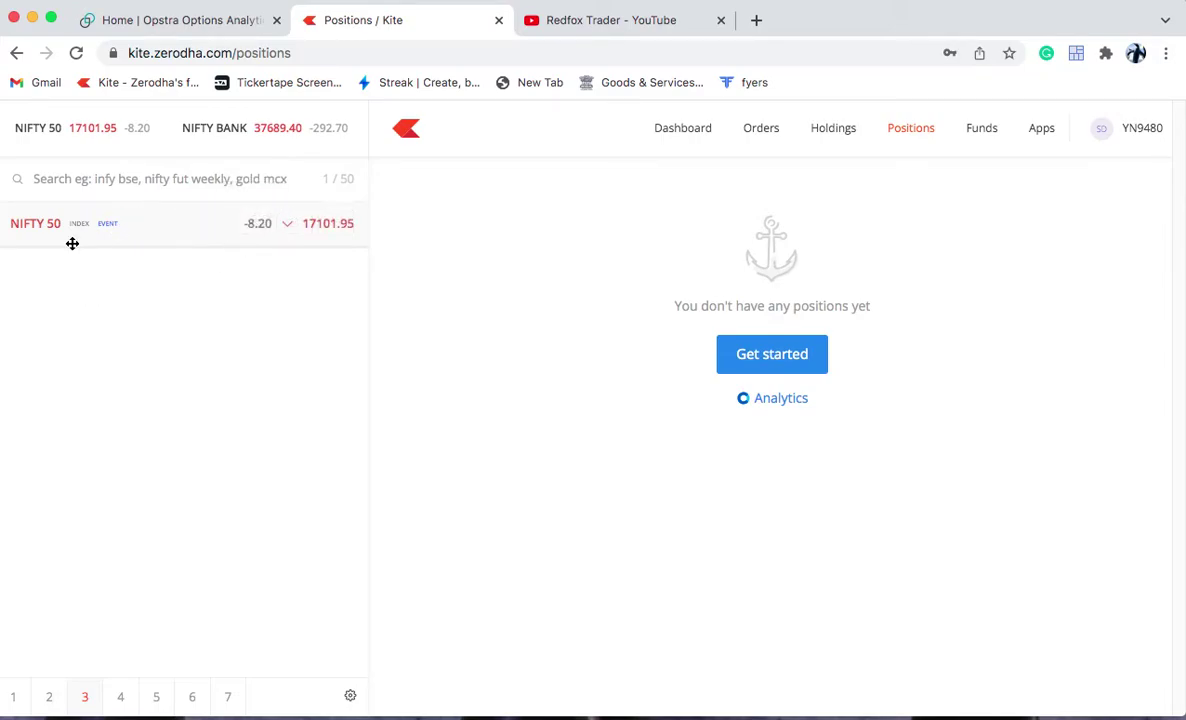
{"action": "left_click", "coordinate": [91, 177]}
- Load Moneycontrol's global indices page in a new browser tab
{"action": "left_click", "coordinate": [757, 20]}
{"action": "type", "text": "moneycon"}
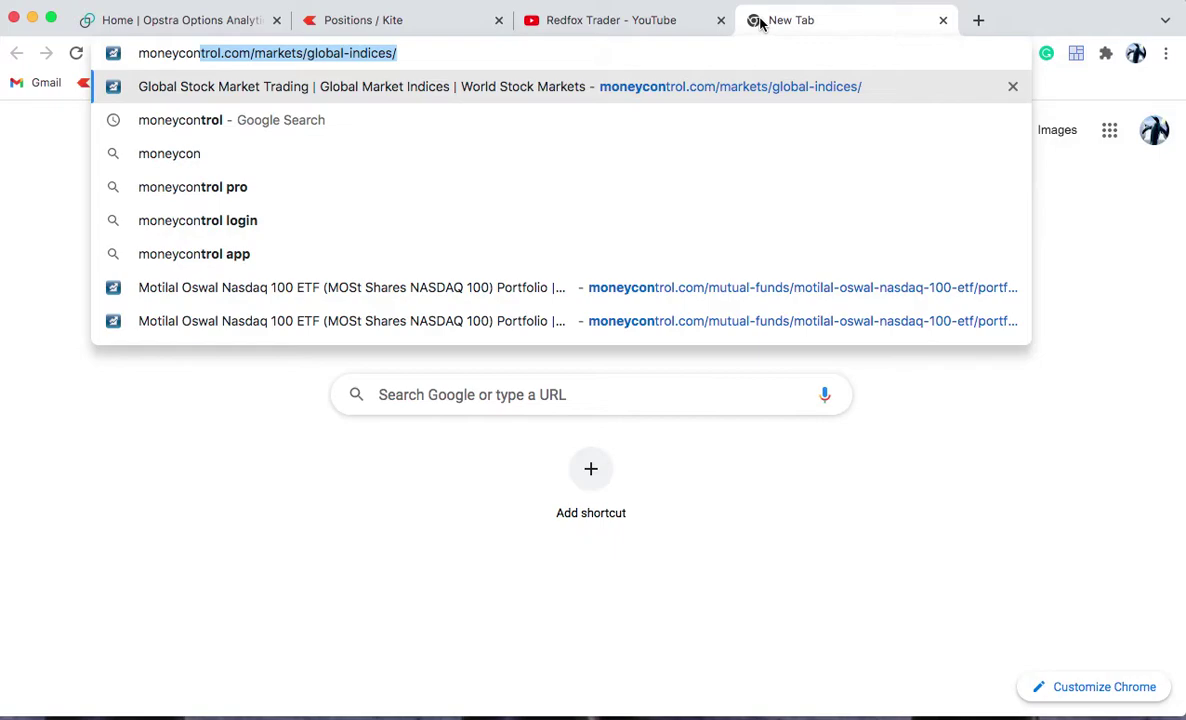
{"action": "key", "text": "Return"}
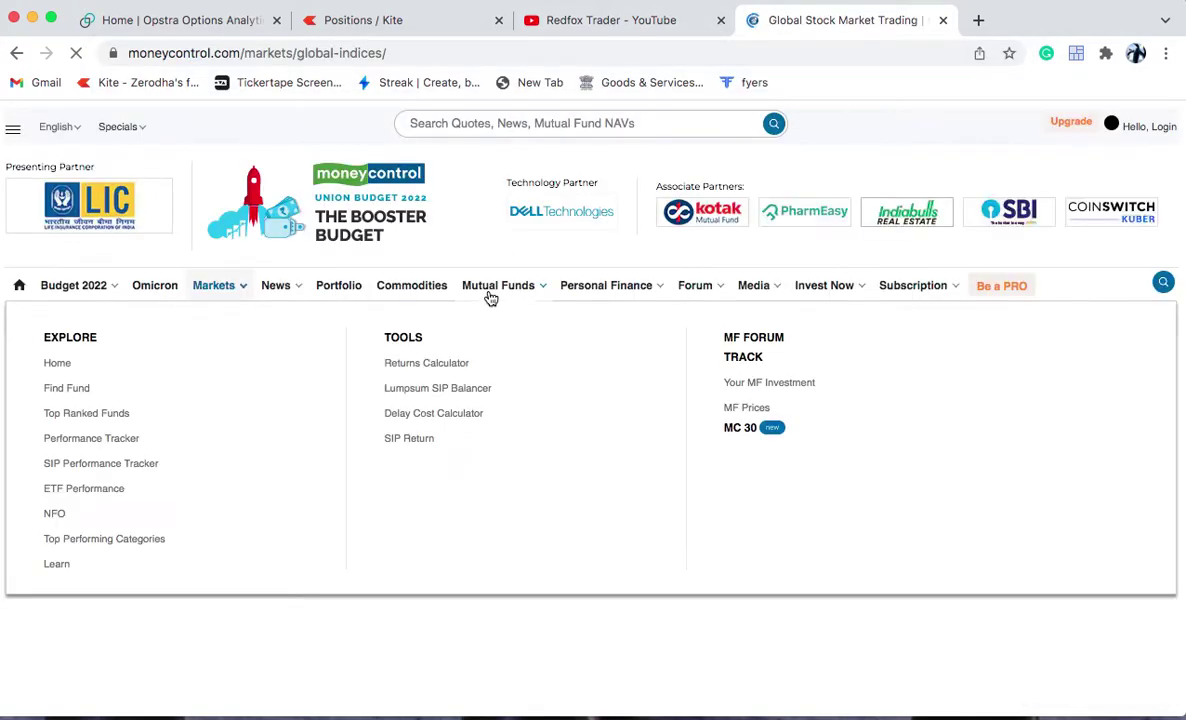
{"action": "scroll", "coordinate": [492, 505], "scroll_direction": "down", "scroll_amount": 2}
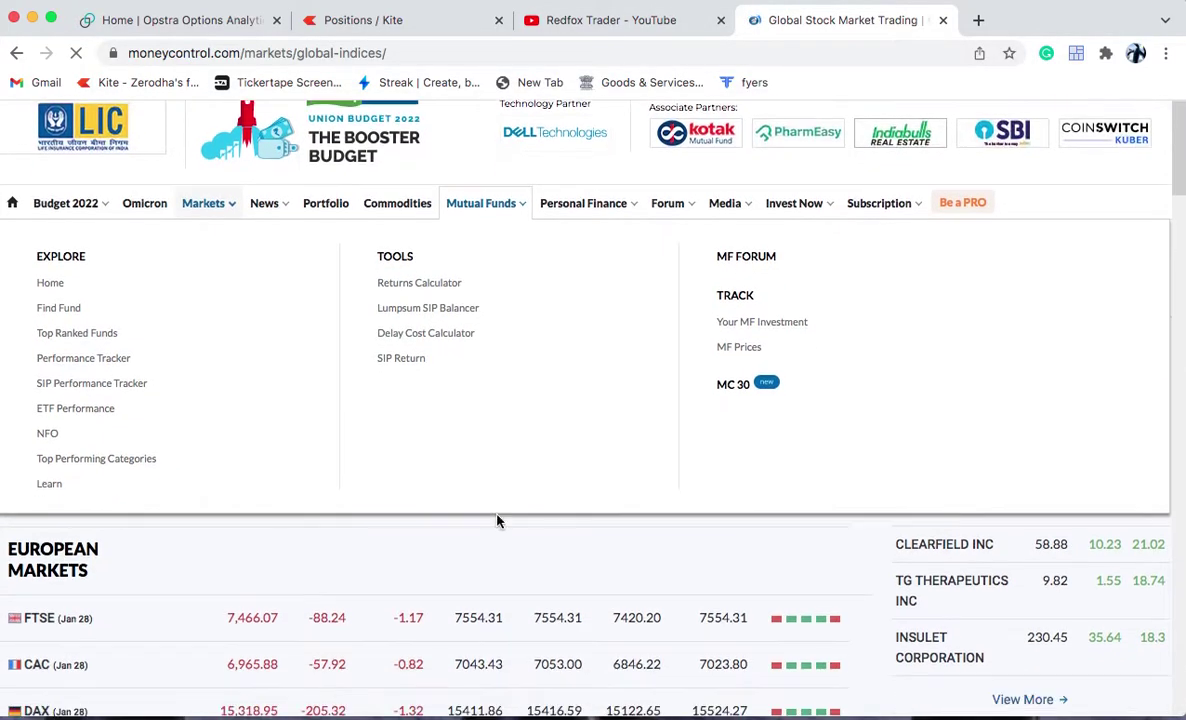
- Open Moneycontrol's Only Sellers stock list from the Markets menu
{"action": "mouse_move", "coordinate": [203, 195]}
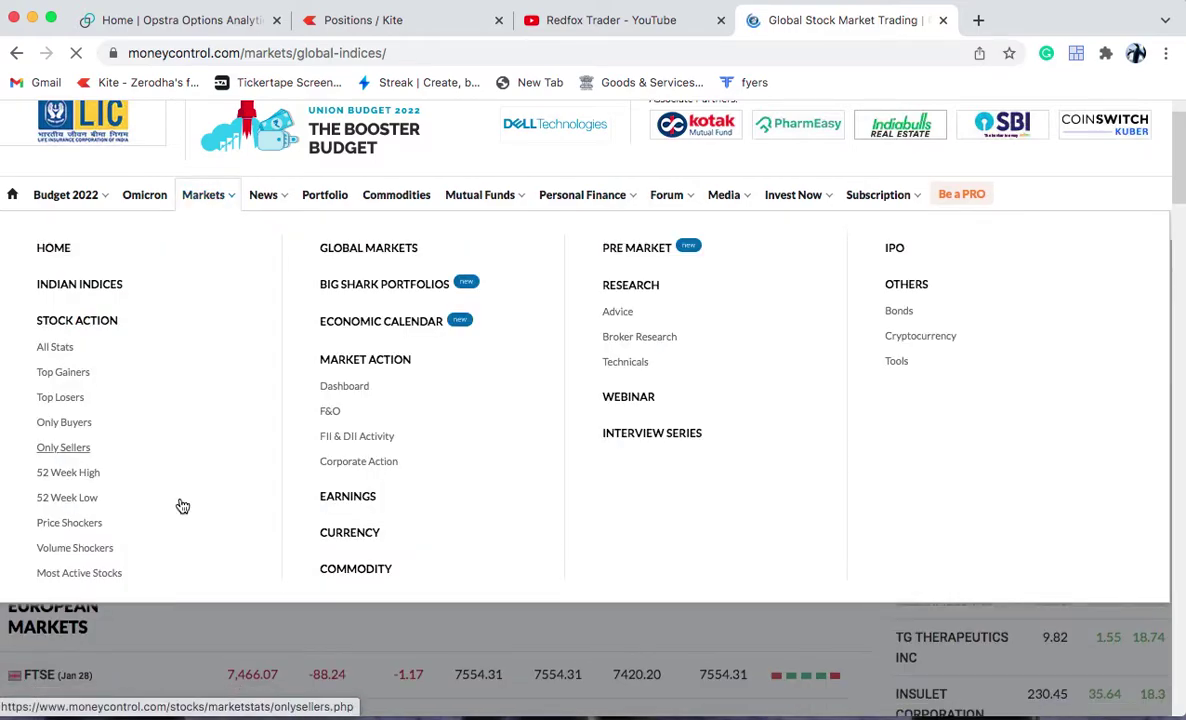
{"action": "left_click", "coordinate": [60, 449]}
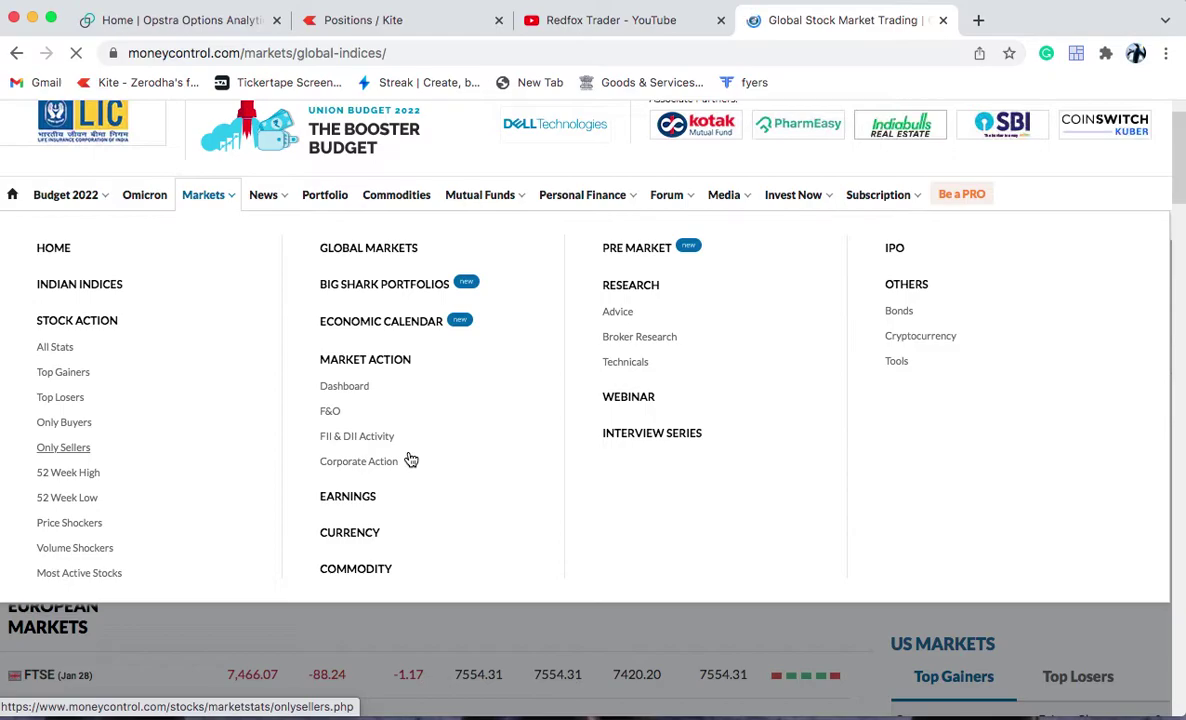
{"action": "scroll", "coordinate": [470, 500], "scroll_direction": "down", "scroll_amount": 5}
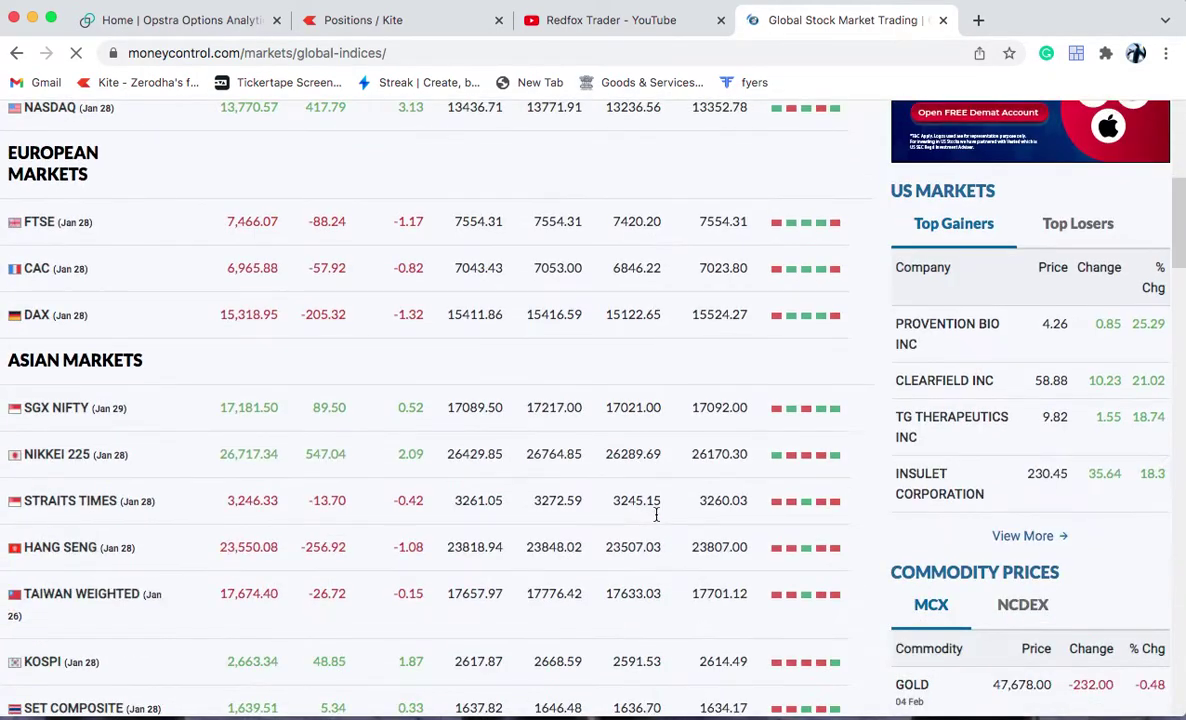
{"action": "scroll", "coordinate": [656, 514], "scroll_direction": "down", "scroll_amount": 7}
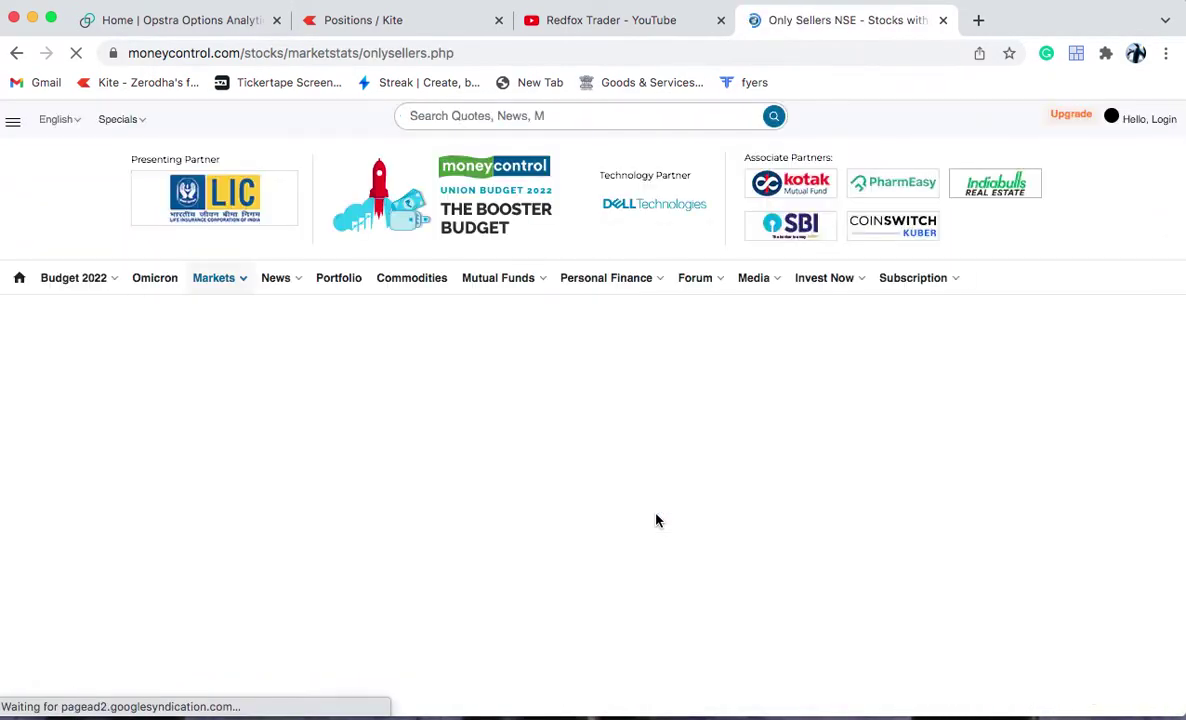
- Scroll the Only Sellers page until the NSE table appears, led by Kriti Ind at -12.66%
{"action": "scroll", "coordinate": [505, 511], "scroll_direction": "down", "scroll_amount": 2}
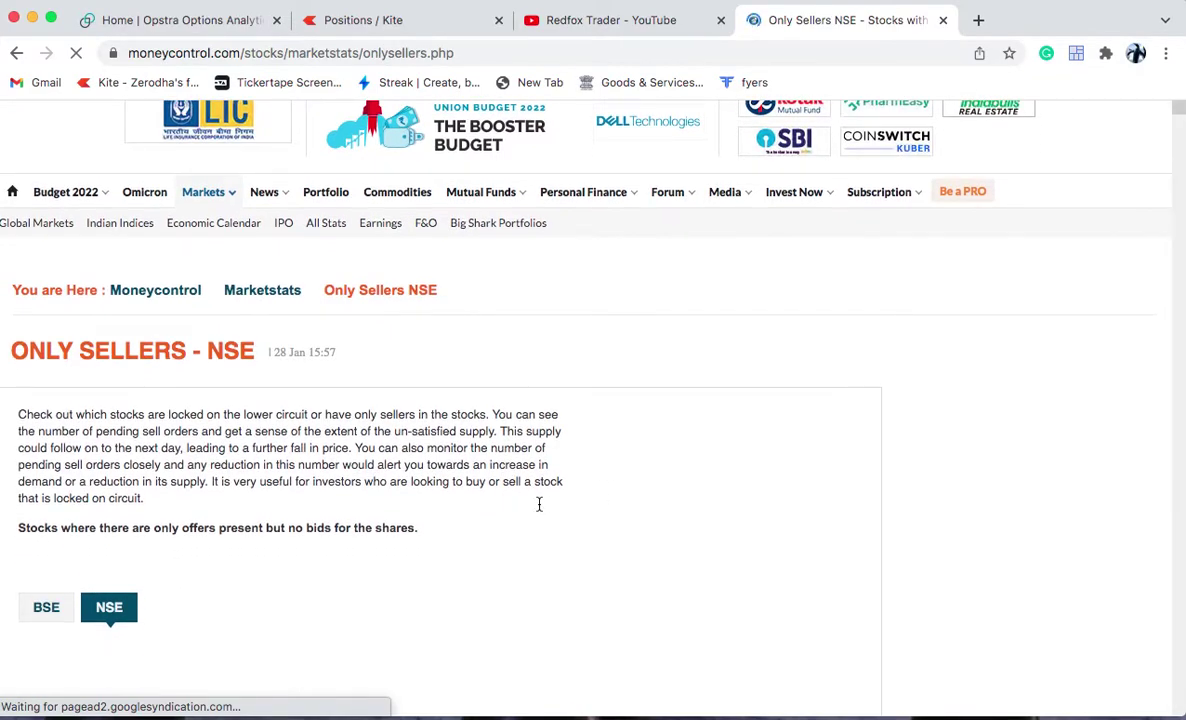
{"action": "scroll", "coordinate": [540, 503], "scroll_direction": "up", "scroll_amount": 2}
{"action": "scroll", "coordinate": [564, 508], "scroll_direction": "down", "scroll_amount": 6}
{"action": "scroll", "coordinate": [582, 506], "scroll_direction": "up", "scroll_amount": 3}
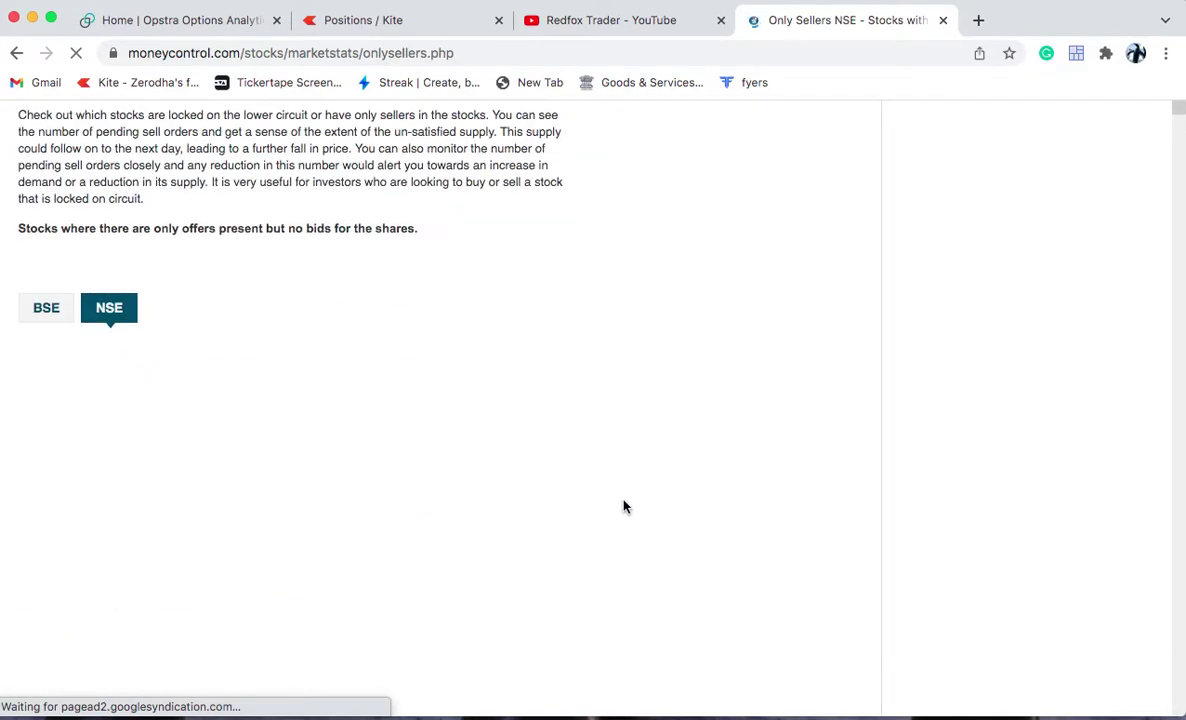
{"action": "scroll", "coordinate": [624, 507], "scroll_direction": "down", "scroll_amount": 5}
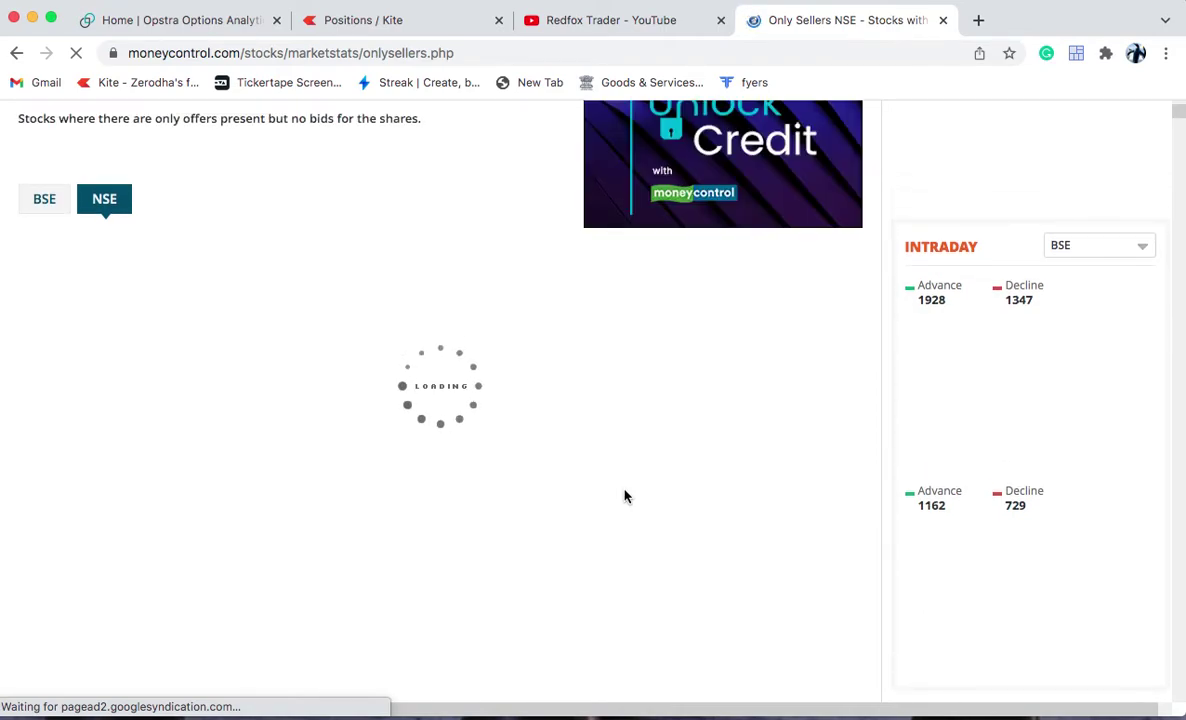
{"action": "scroll", "coordinate": [384, 396], "scroll_direction": "down", "scroll_amount": 5}
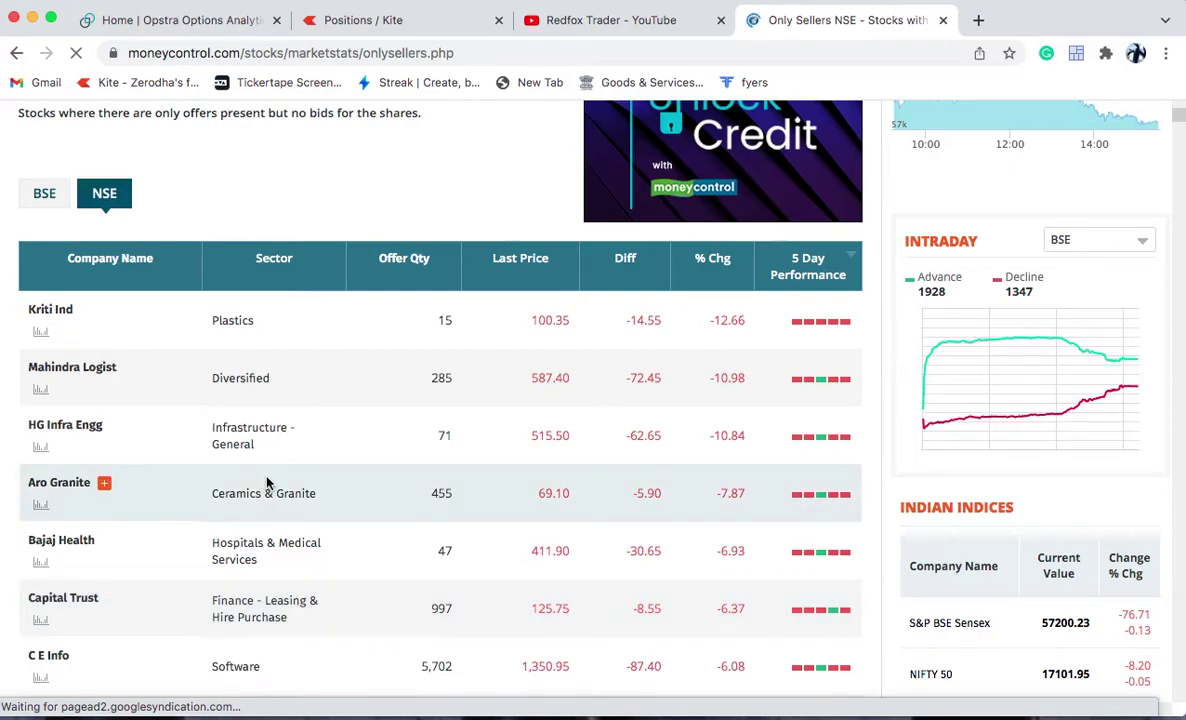
{"action": "scroll", "coordinate": [511, 349], "scroll_direction": "down", "scroll_amount": 10}
{"action": "scroll", "coordinate": [511, 349], "scroll_direction": "down", "scroll_amount": 5}
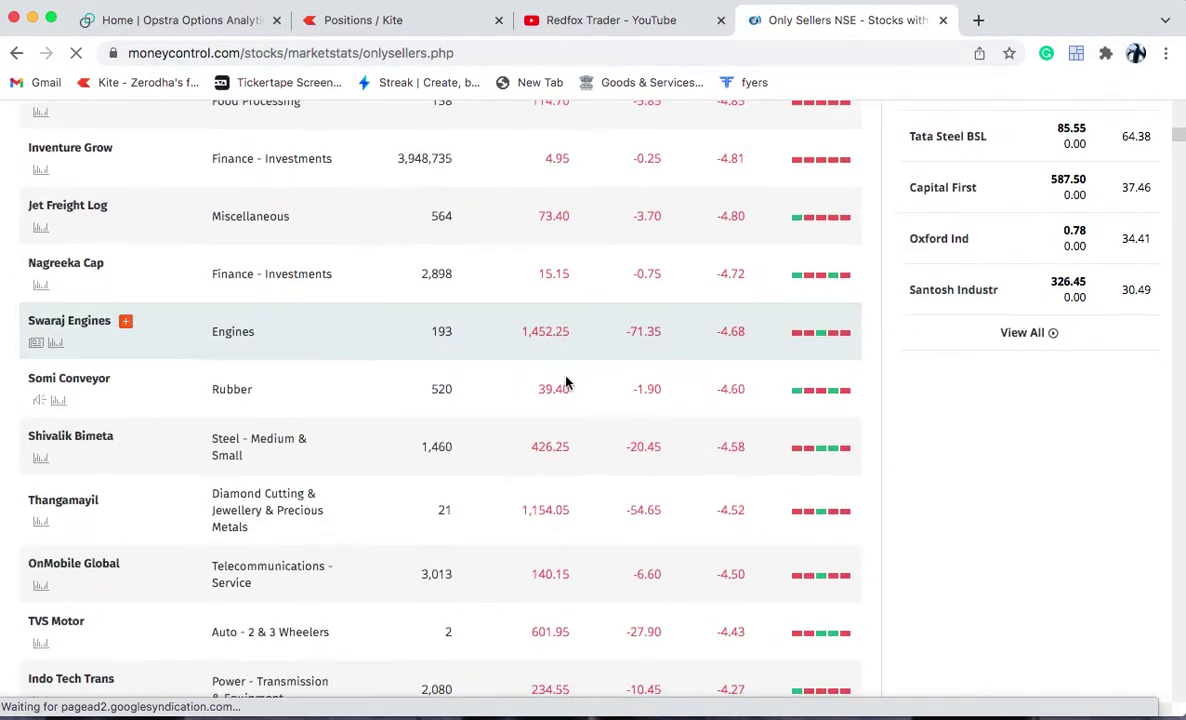
{"action": "scroll", "coordinate": [614, 498], "scroll_direction": "up", "scroll_amount": 15}
{"action": "scroll", "coordinate": [578, 497], "scroll_direction": "down", "scroll_amount": 2}
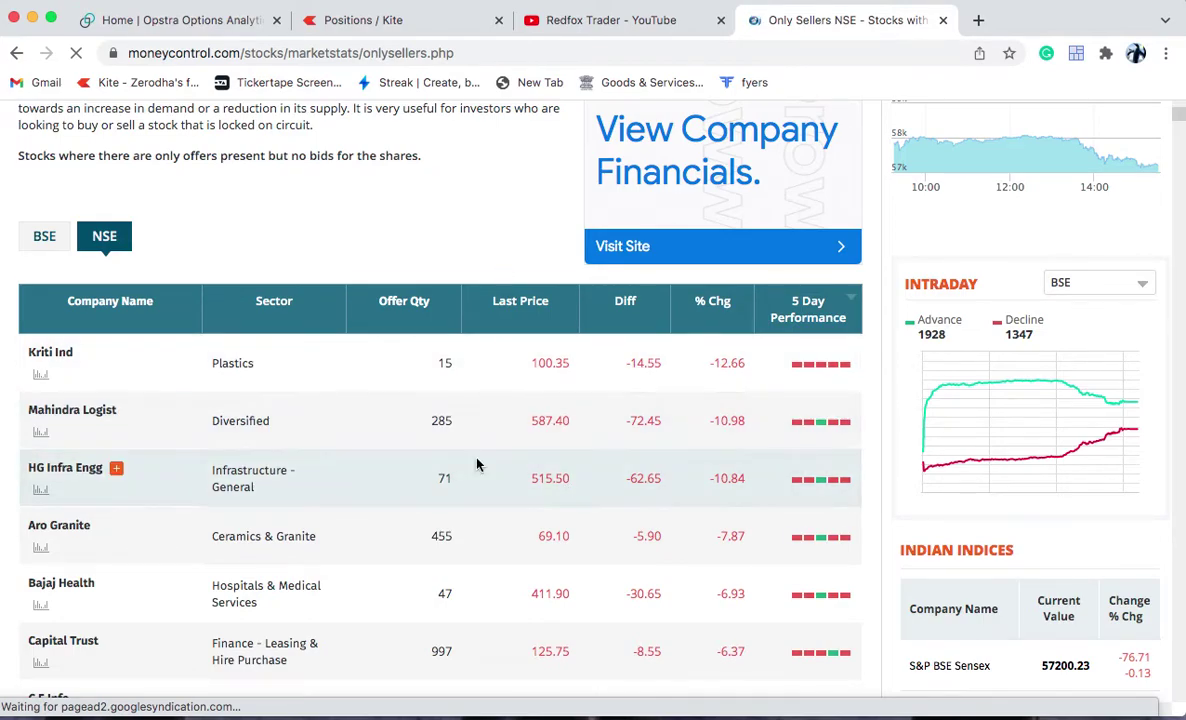
{"action": "scroll", "coordinate": [477, 464], "scroll_direction": "down", "scroll_amount": 1}
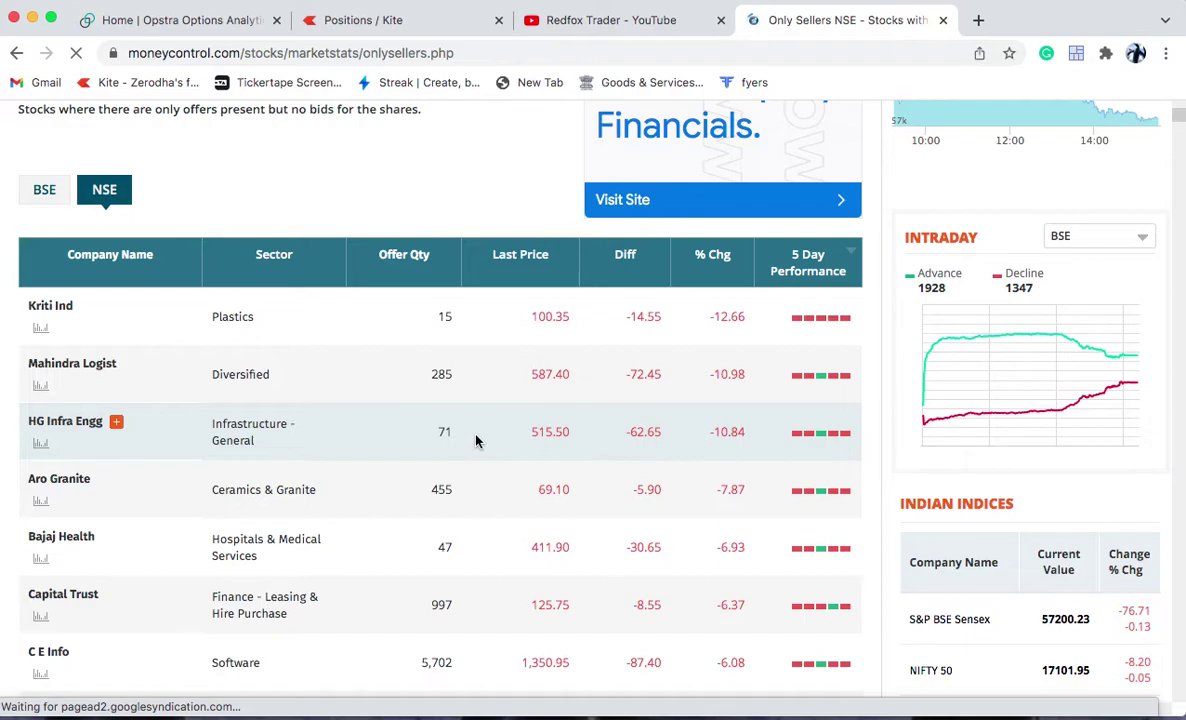
- Switch back to the 'Positions / Kite' tab with the NIFTY 50 watchlist
{"action": "left_click", "coordinate": [440, 22]}
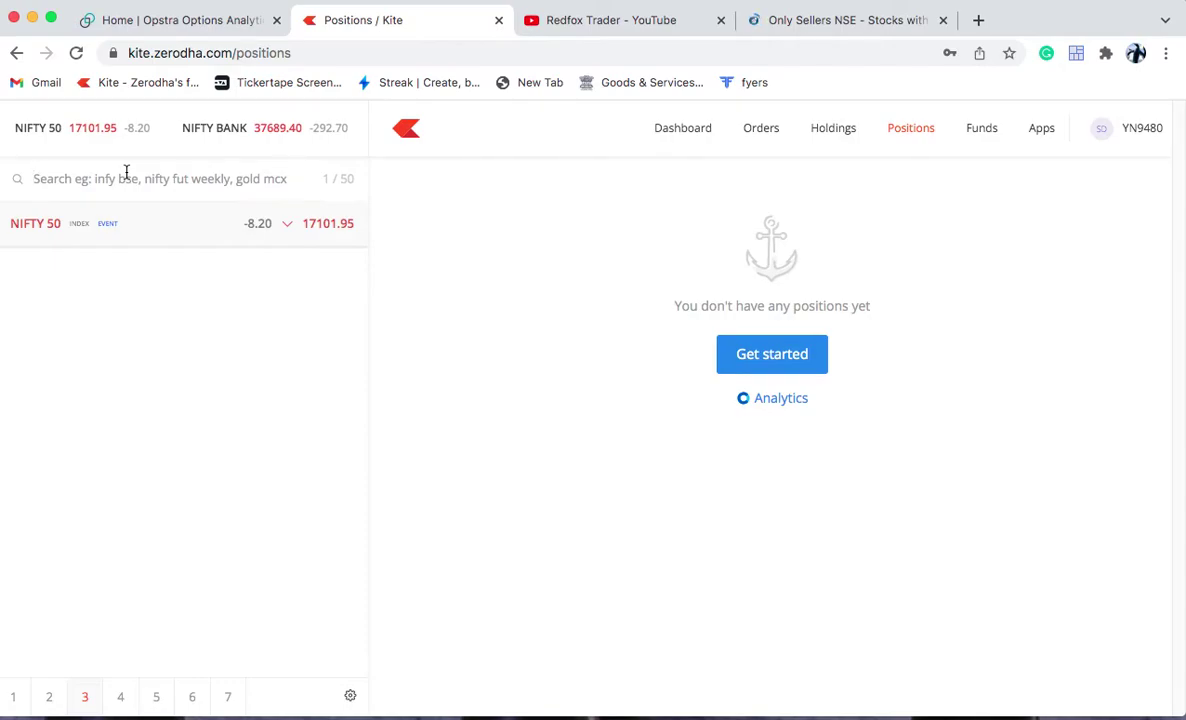
{"action": "mouse_move", "coordinate": [119, 231]}
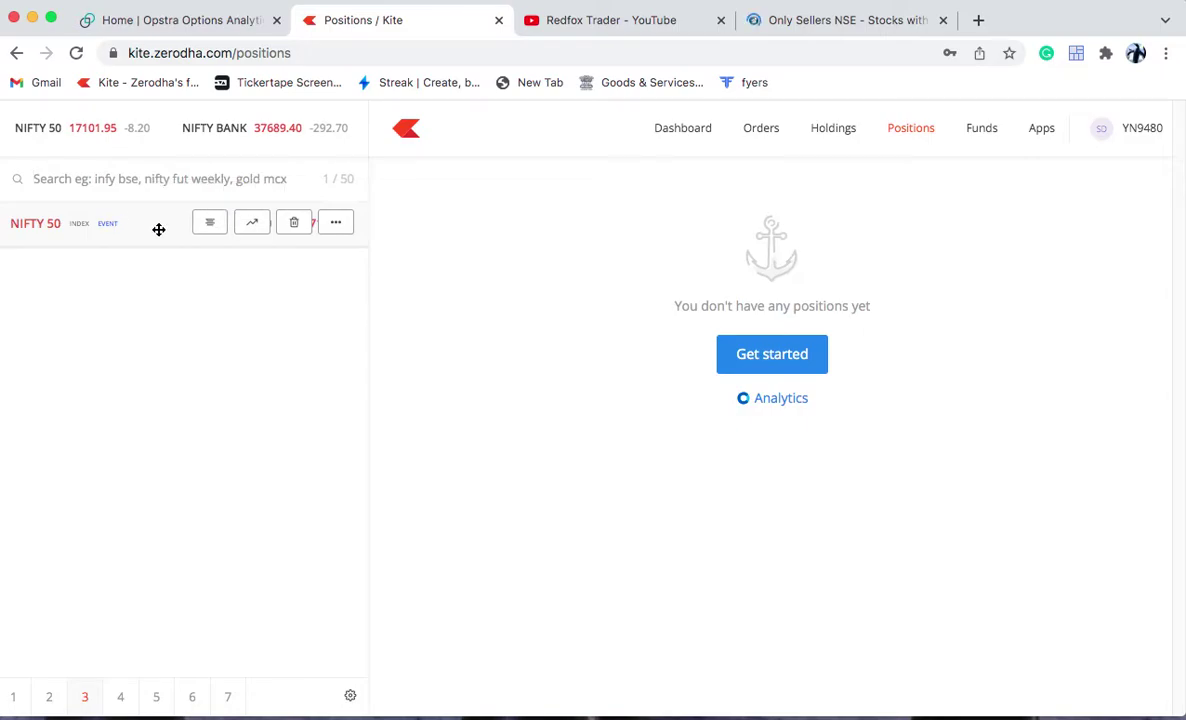
- Add the NSE NIFTYBEES ETF (185.10) to the watchlist and start a buy order for it
{"action": "type", "text": "ni"}
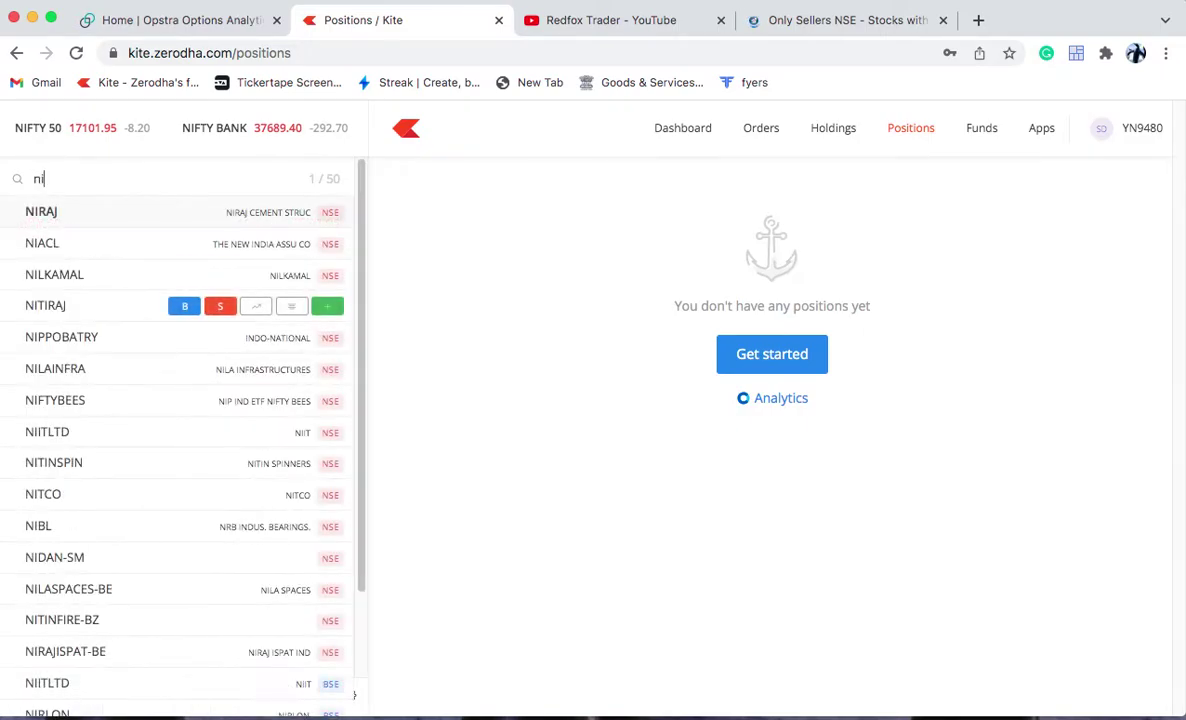
{"action": "type", "text": "ftyb"}
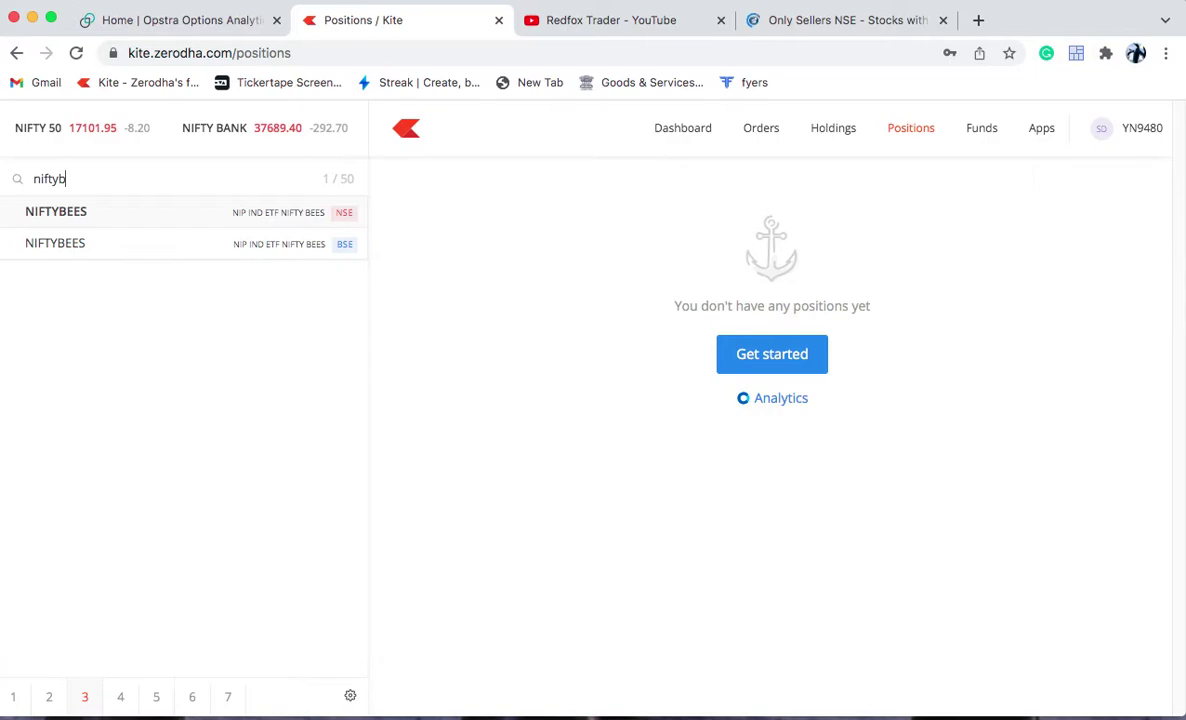
{"action": "type", "text": "ees"}
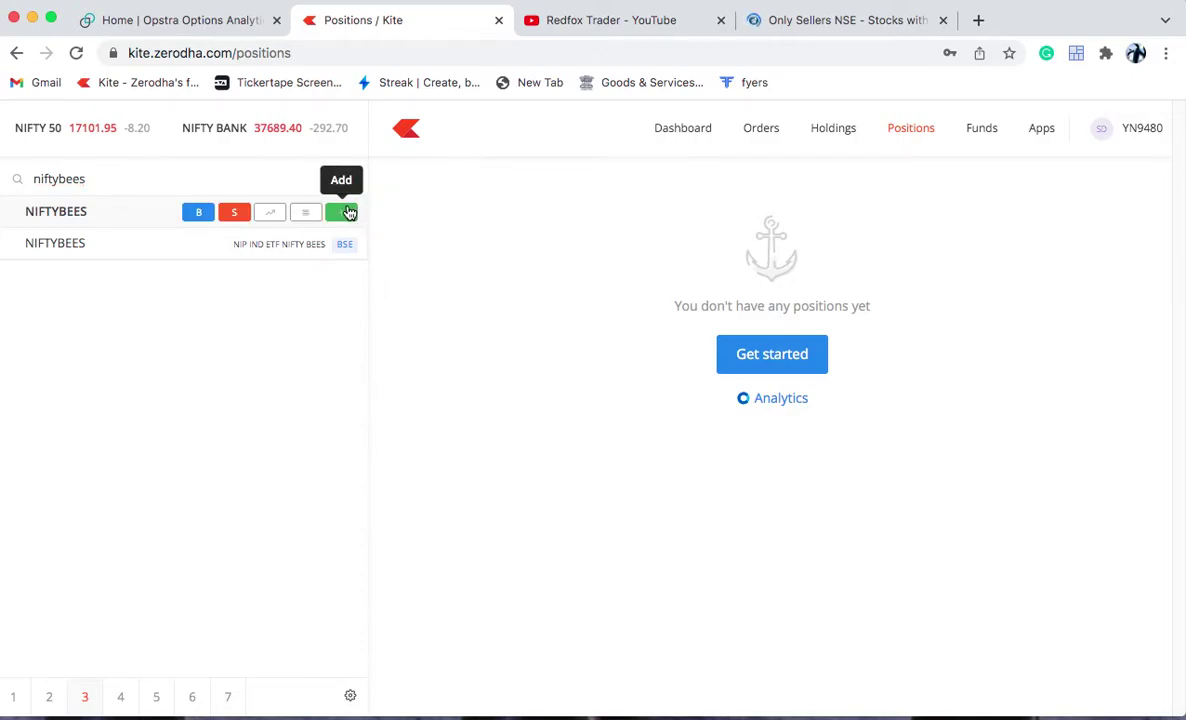
{"action": "left_click", "coordinate": [347, 212]}
{"action": "left_click", "coordinate": [243, 425]}
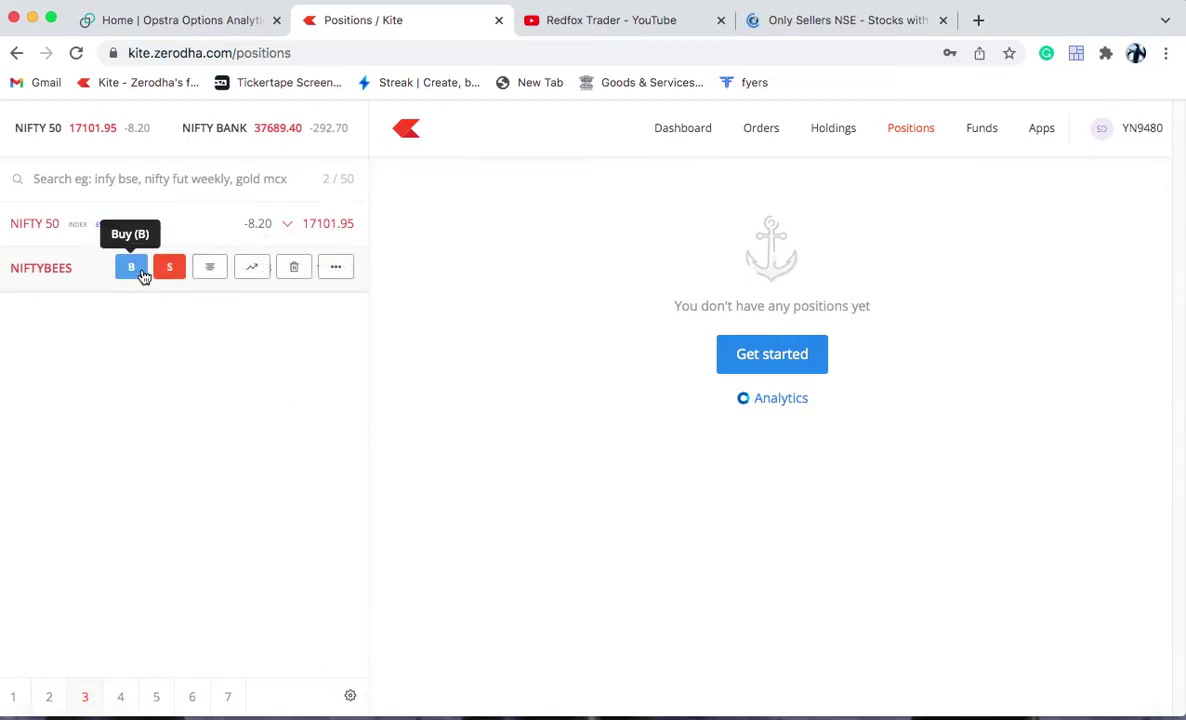
{"action": "left_click", "coordinate": [131, 268]}
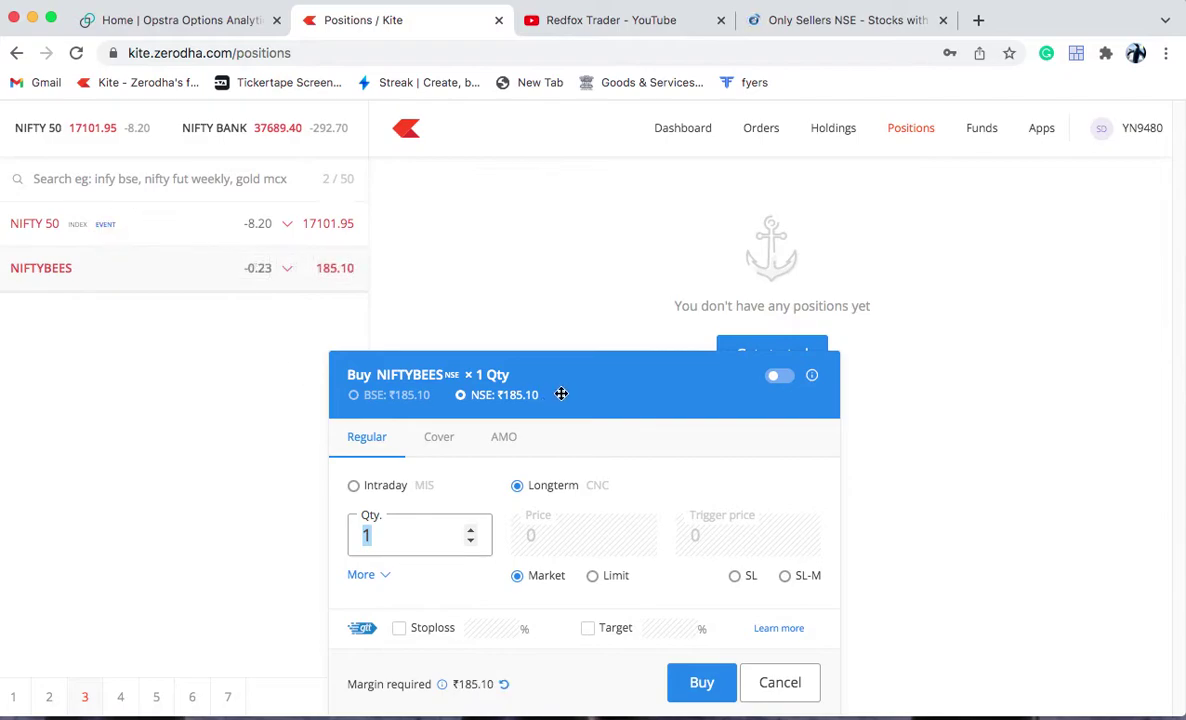
- Set the NIFTYBEES market buy order quantity to 100
{"action": "left_click_drag", "start_coordinate": [561, 394], "coordinate": [604, 258]}
{"action": "left_click", "coordinate": [451, 395]}
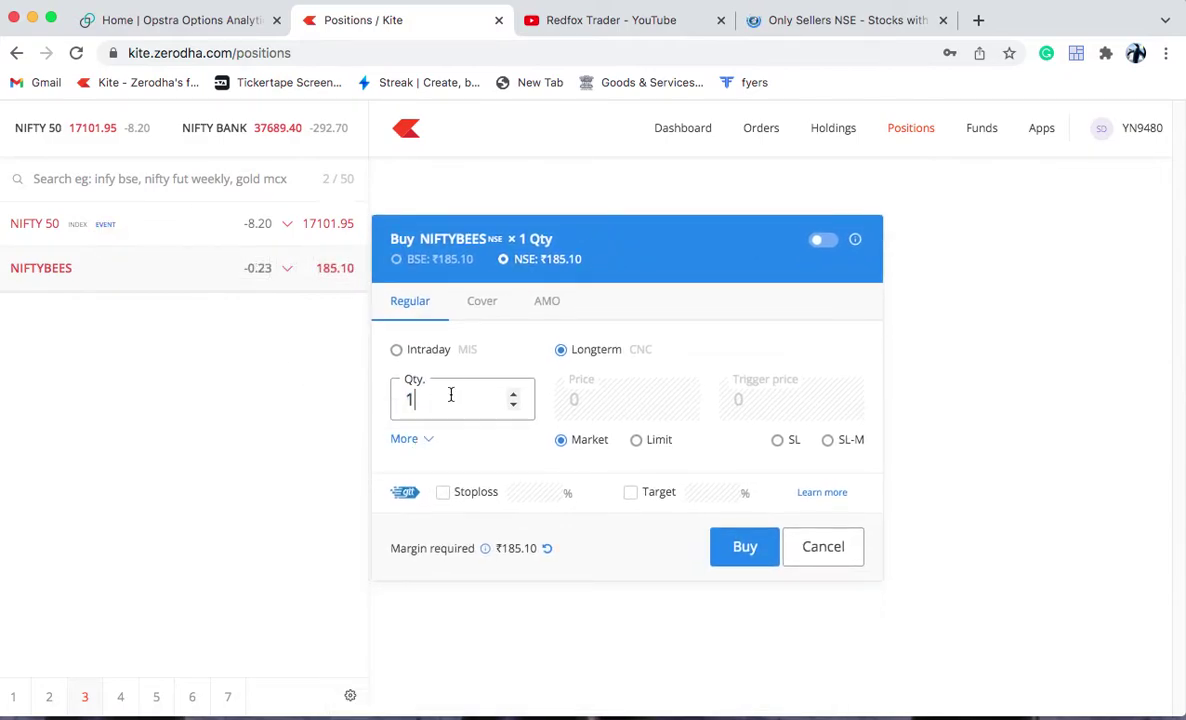
{"action": "left_click", "coordinate": [453, 399]}
{"action": "type", "text": "00"}
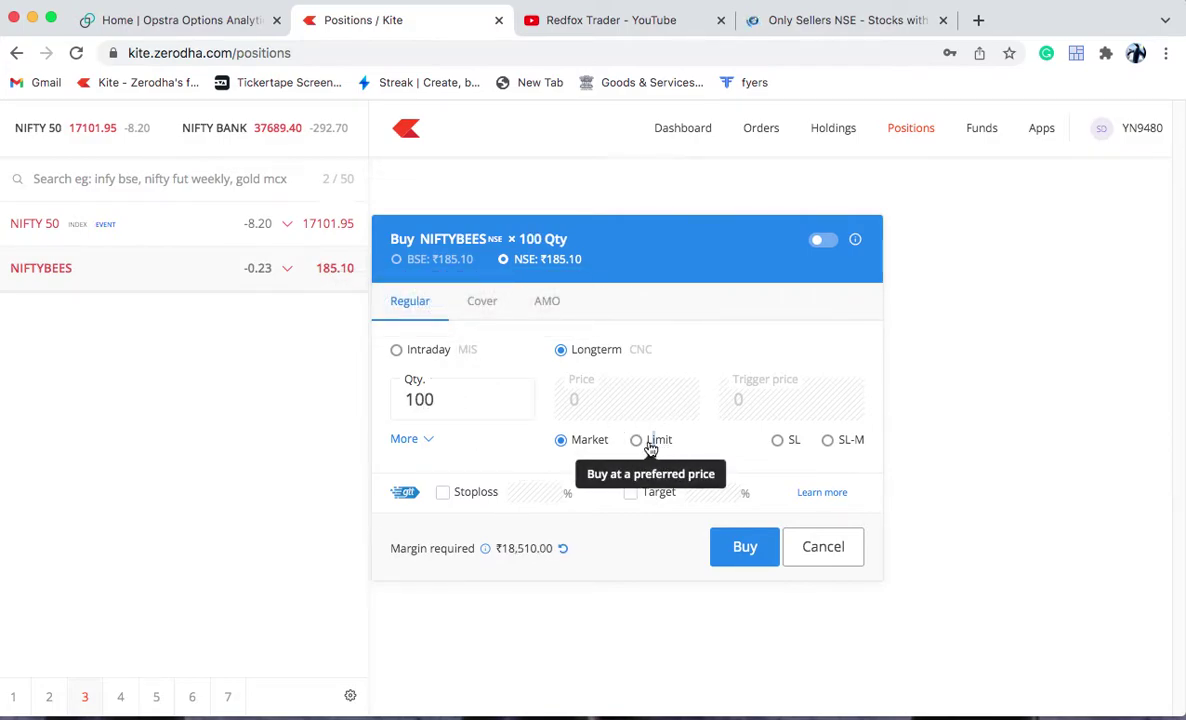
{"action": "left_click", "coordinate": [667, 239]}
{"action": "left_click_drag", "start_coordinate": [667, 239], "coordinate": [787, 218]}
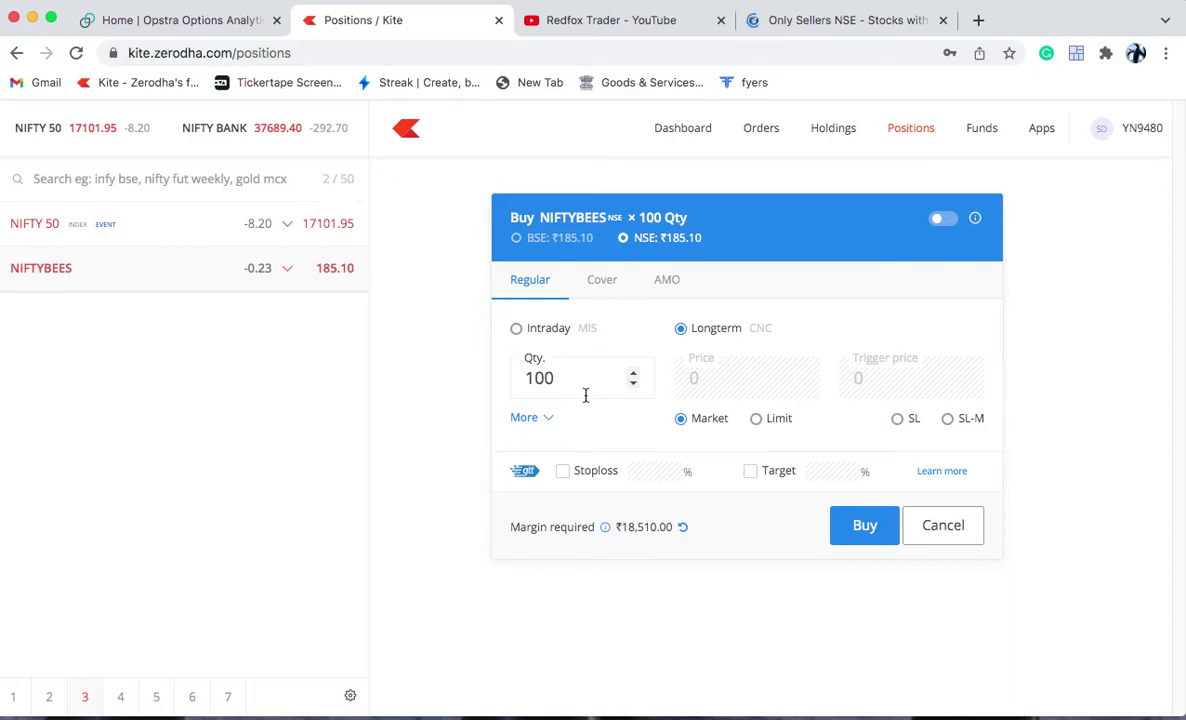
- Submit the buy, dismiss the markets-closed error, and cancel the NIFTYBEES order
{"action": "left_click", "coordinate": [858, 524]}
{"action": "left_click", "coordinate": [1134, 555]}
{"action": "left_click", "coordinate": [943, 526]}
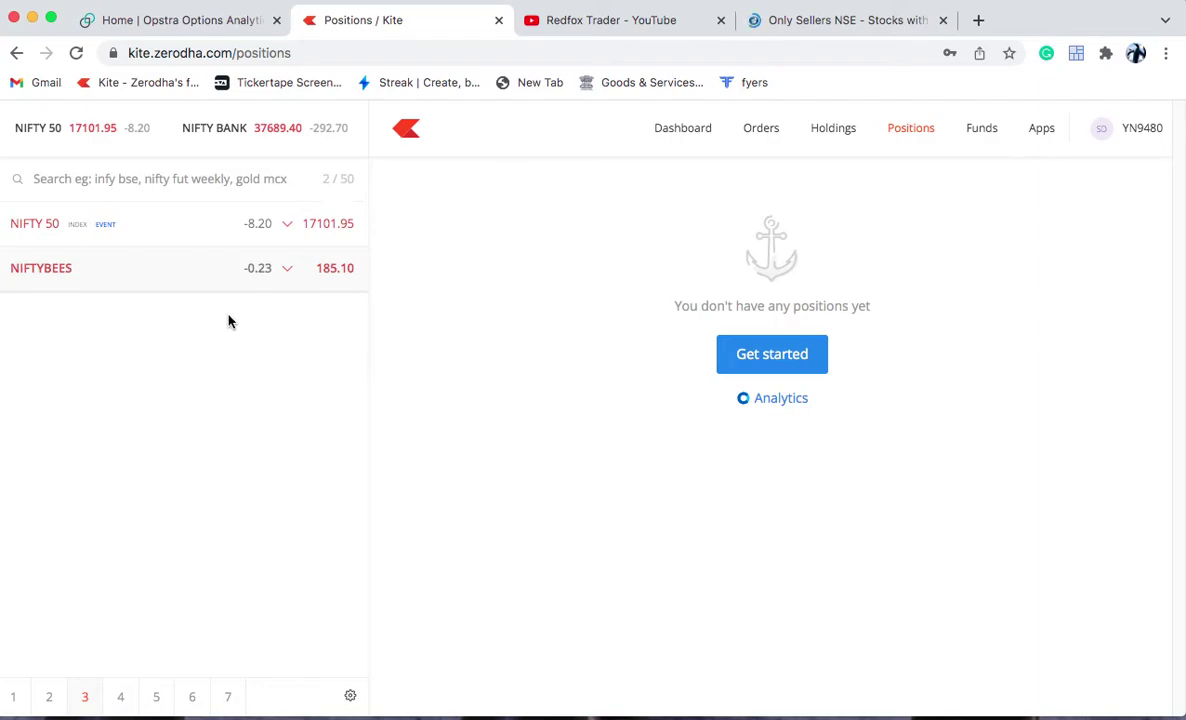
{"action": "mouse_move", "coordinate": [174, 279]}
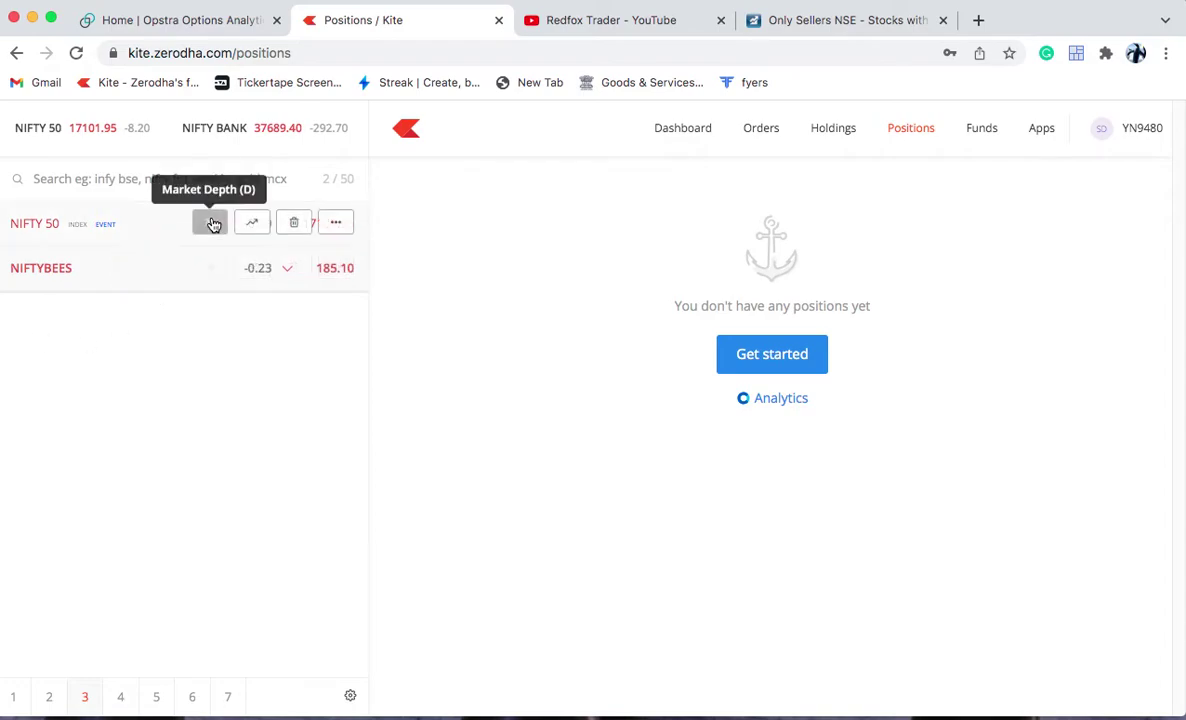
- Pop the NIFTY 50 chart out into its own tab and zoom out
{"action": "left_click", "coordinate": [252, 222]}
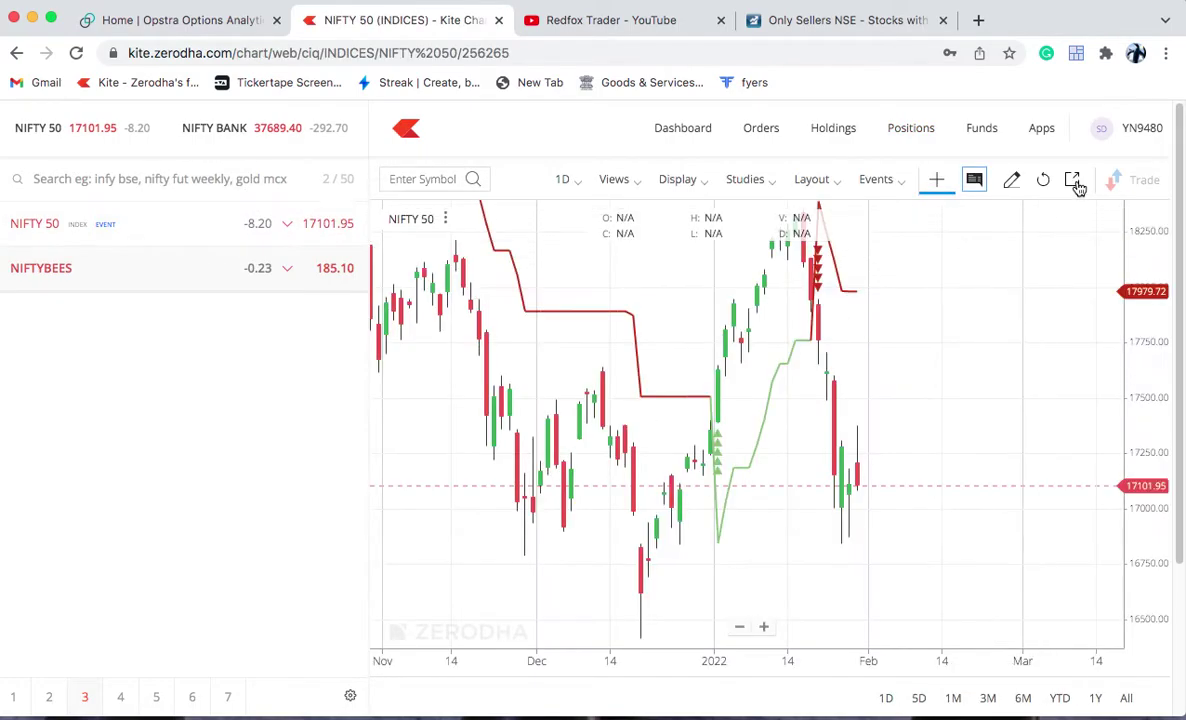
{"action": "left_click", "coordinate": [1073, 180]}
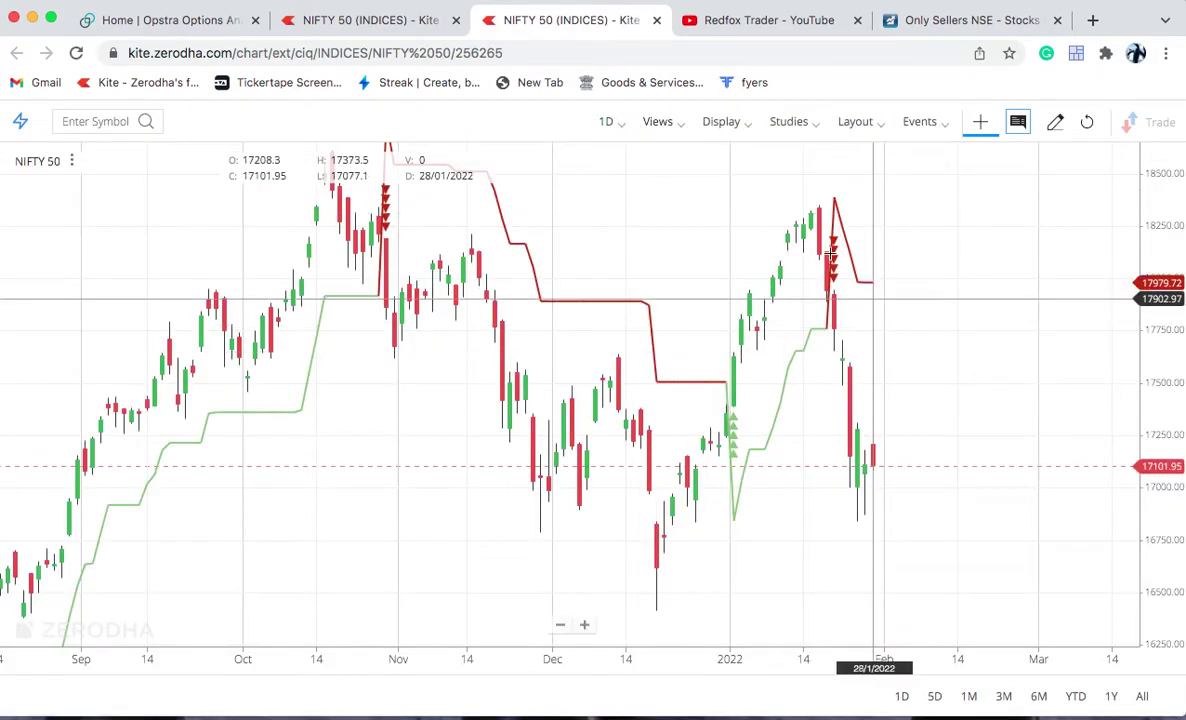
{"action": "scroll", "coordinate": [1099, 352], "scroll_direction": "down", "scroll_amount": 10}
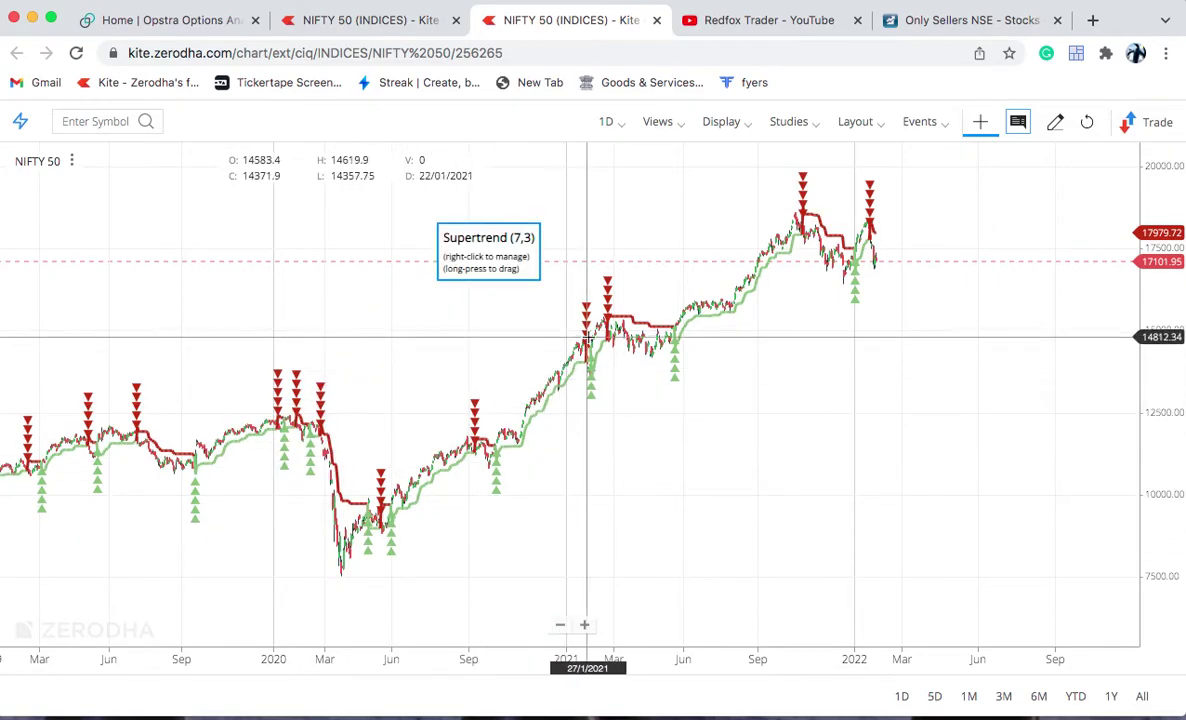
{"action": "scroll", "coordinate": [748, 430], "scroll_direction": "down", "scroll_amount": 5}
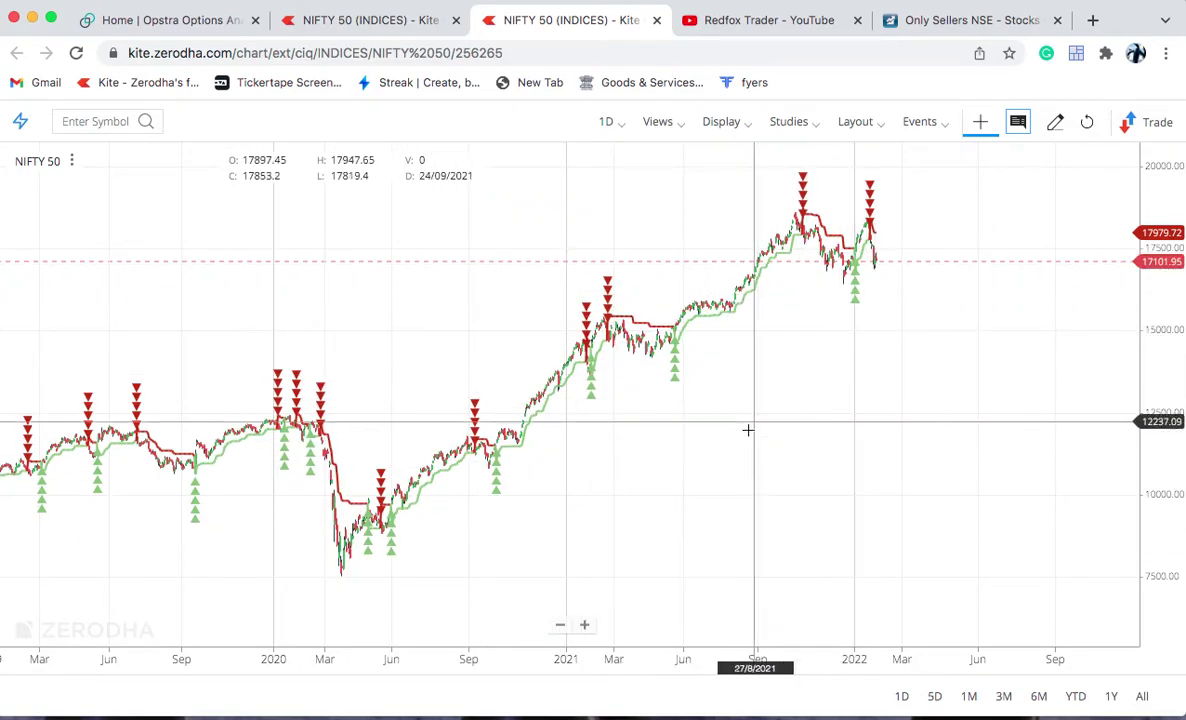
- Pan the Supertrend chart back to 2009–2013, then forward to 2012–2017
{"action": "left_click_drag", "start_coordinate": [339, 598], "coordinate": [565, 628]}
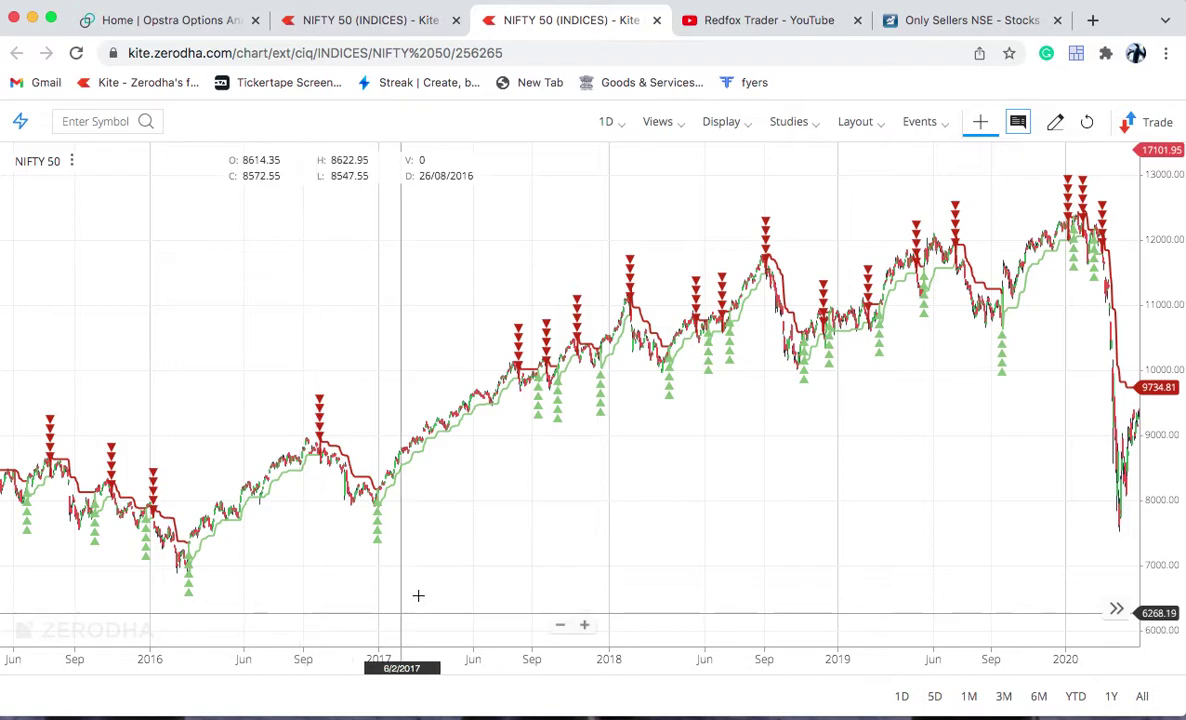
{"action": "left_click_drag", "start_coordinate": [508, 521], "coordinate": [772, 456]}
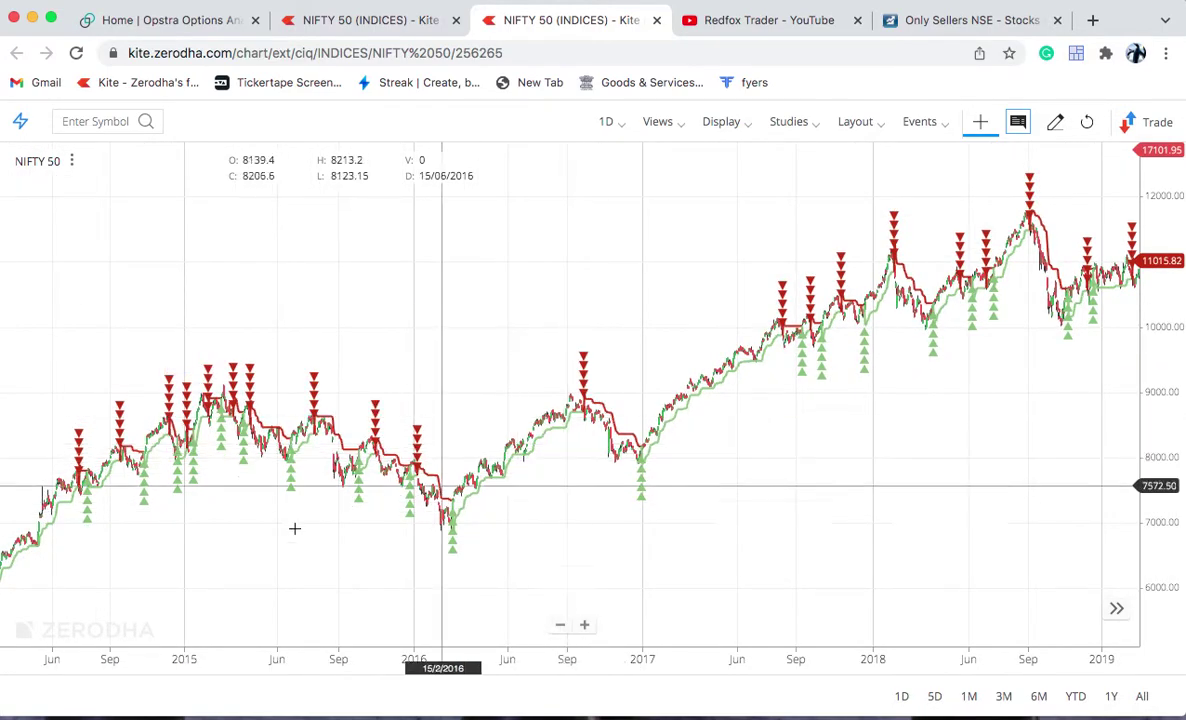
{"action": "left_click_drag", "start_coordinate": [267, 574], "coordinate": [961, 485]}
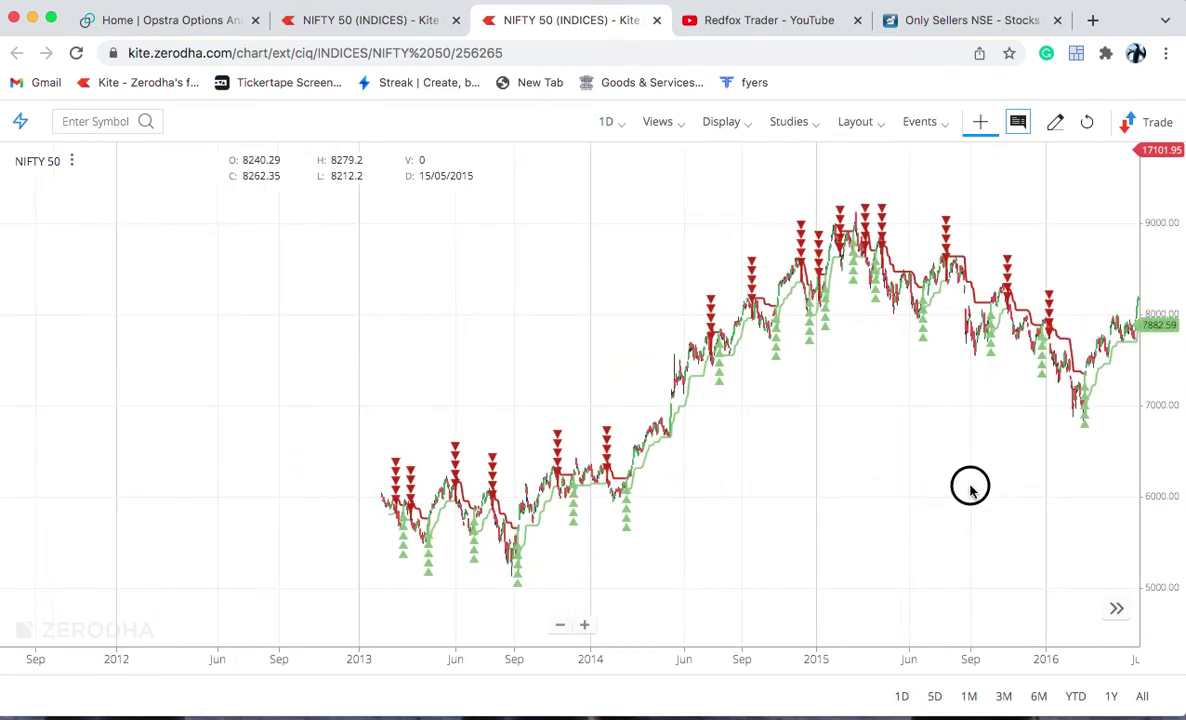
{"action": "left_click_drag", "start_coordinate": [191, 543], "coordinate": [662, 537]}
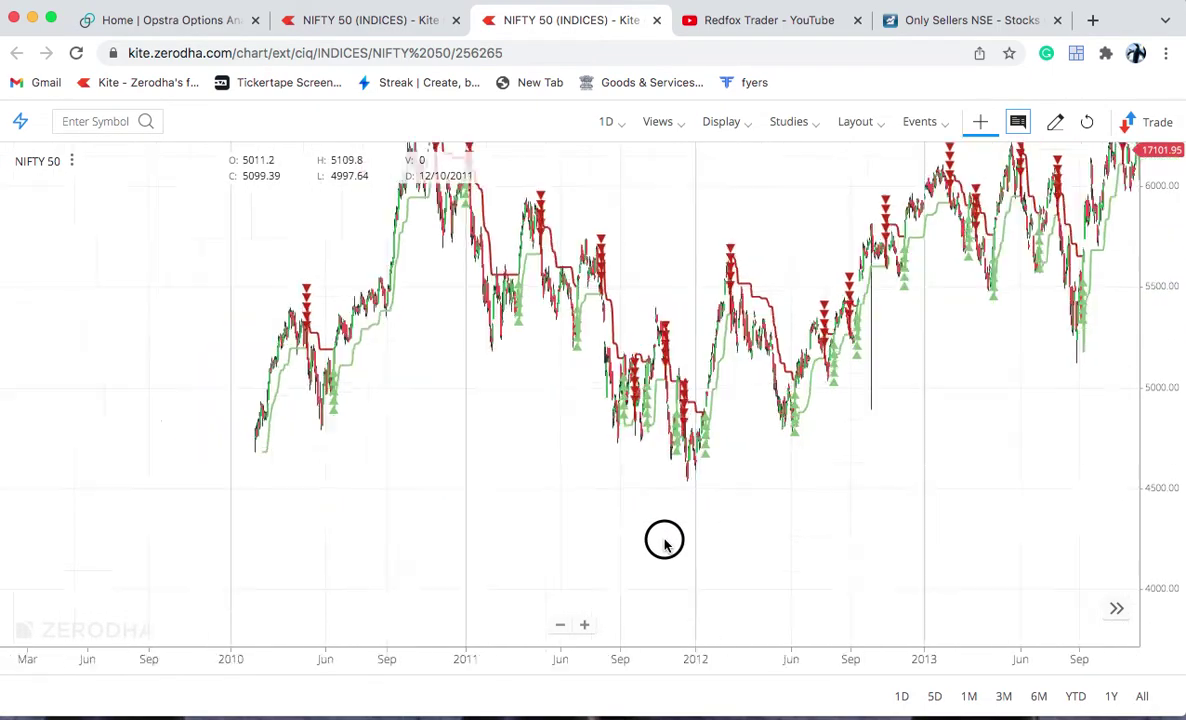
{"action": "left_click_drag", "start_coordinate": [736, 352], "coordinate": [530, 503]}
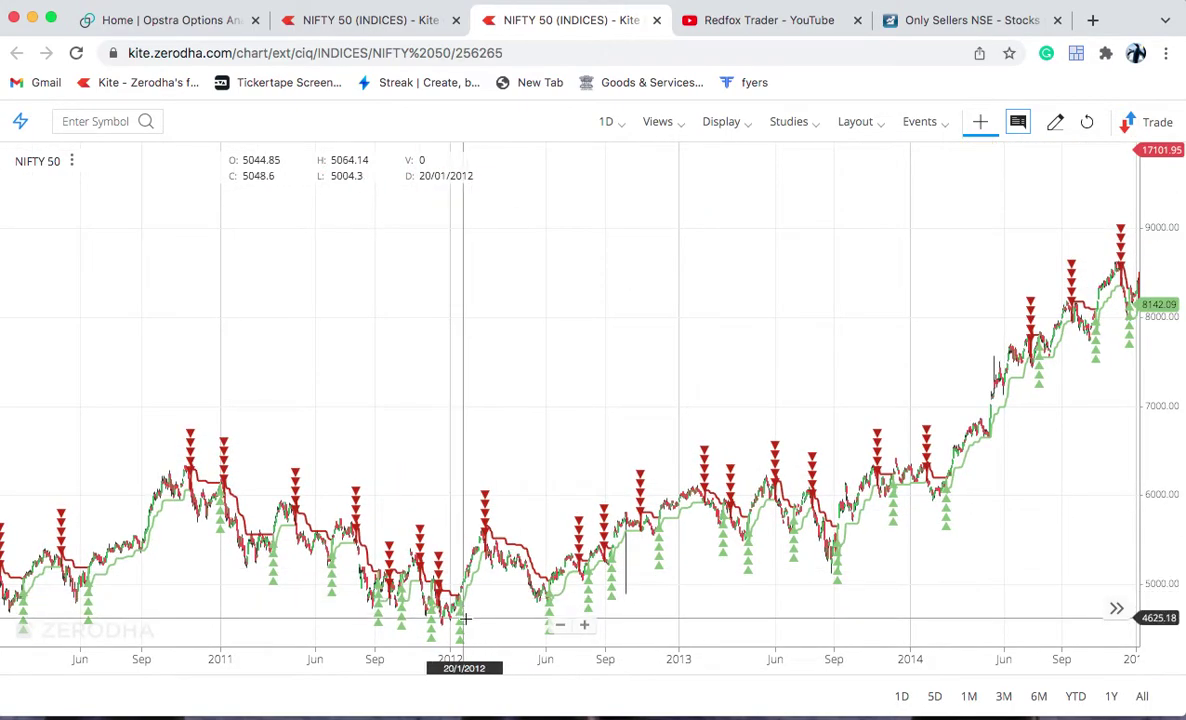
{"action": "left_click_drag", "start_coordinate": [1054, 588], "coordinate": [762, 548]}
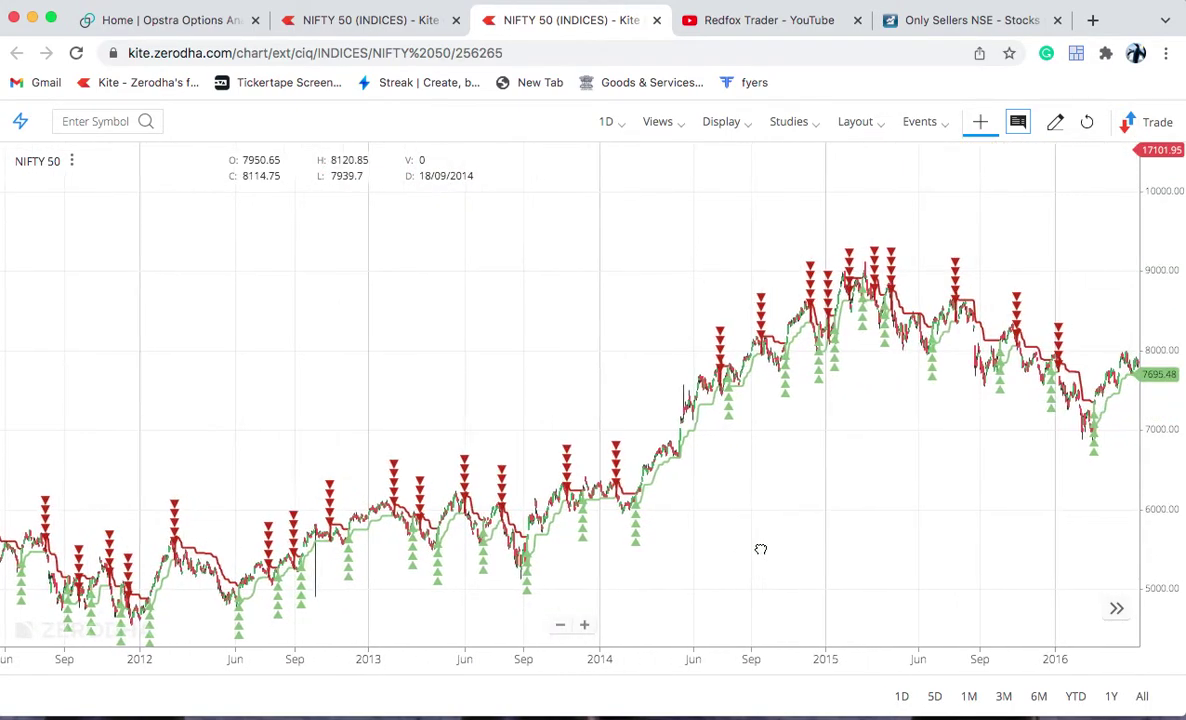
{"action": "left_click_drag", "start_coordinate": [789, 506], "coordinate": [662, 531]}
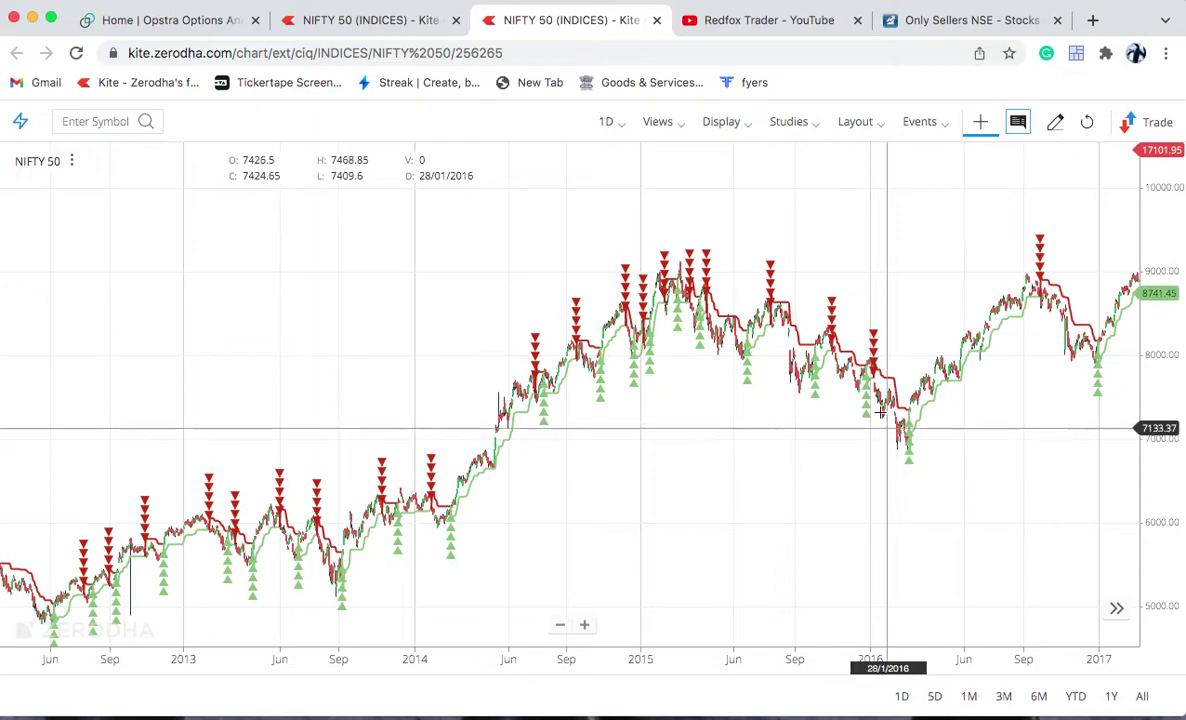
- Pan to around 2018 and remove the Supertrend (7,3) study from the chart
{"action": "left_click", "coordinate": [979, 450]}
{"action": "left_click_drag", "start_coordinate": [979, 450], "coordinate": [786, 479]}
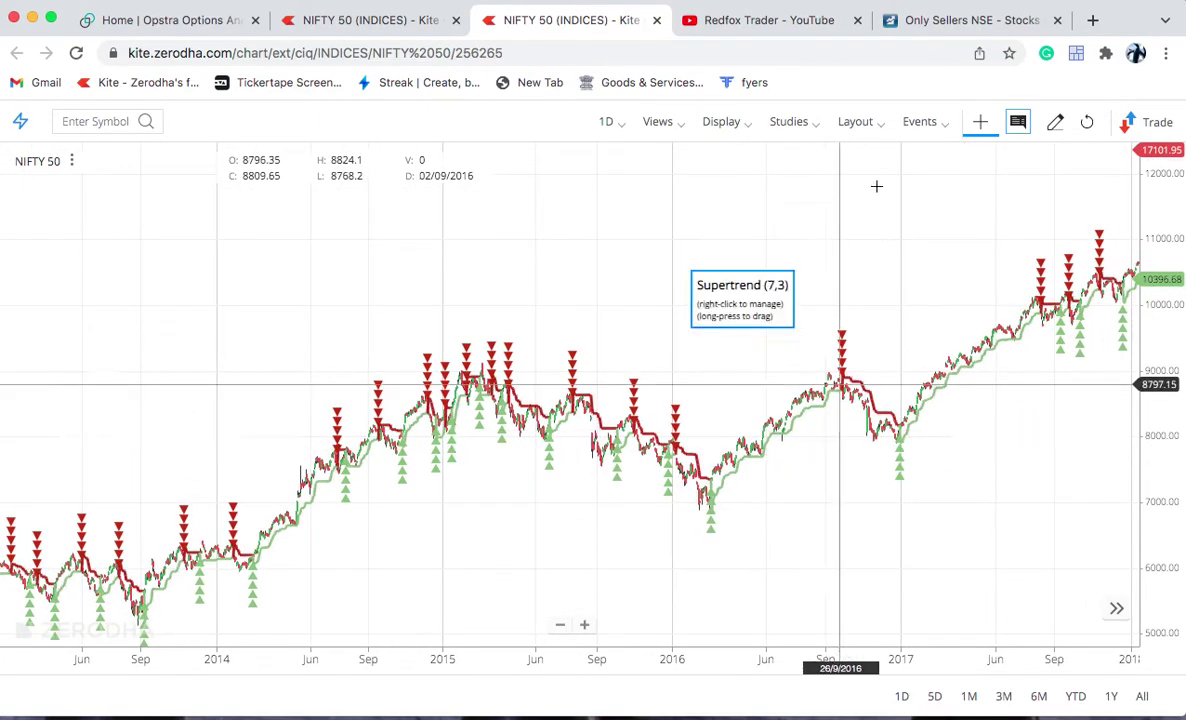
{"action": "left_click", "coordinate": [812, 125]}
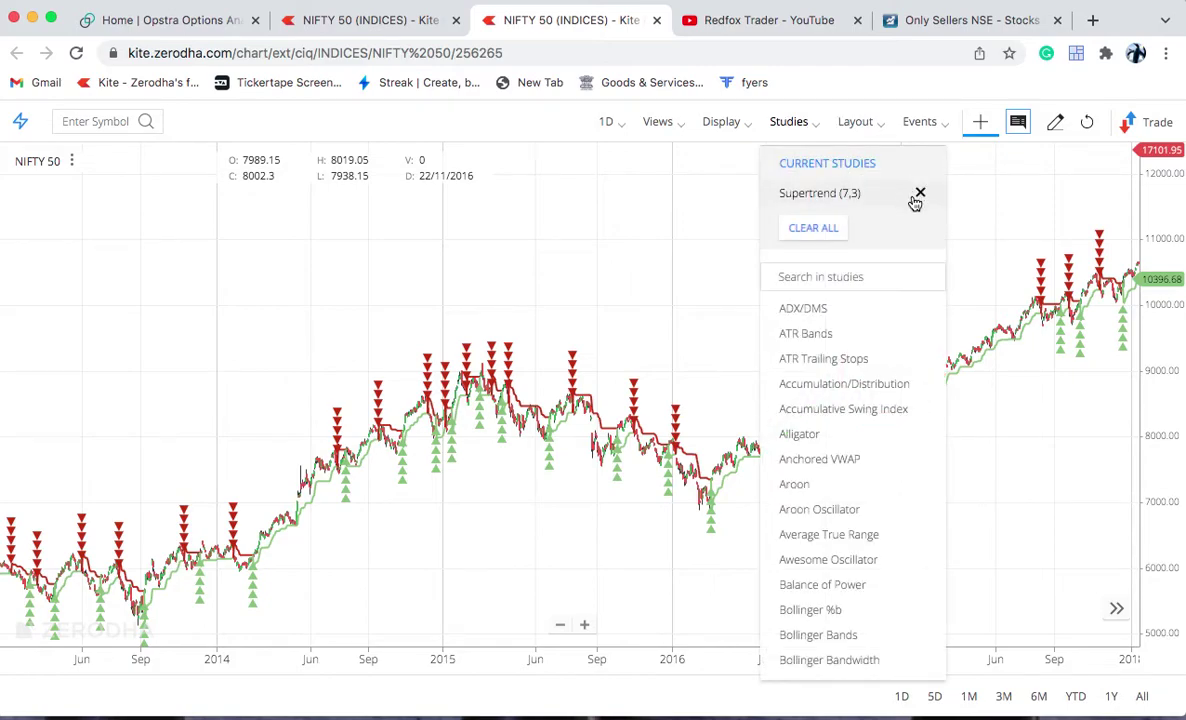
{"action": "left_click", "coordinate": [917, 195]}
{"action": "left_click", "coordinate": [855, 529]}
- Pan the NIFTY 50 chart forward to the latest prices, spanning 2018–2022
{"action": "left_click", "coordinate": [649, 547]}
{"action": "left_click_drag", "start_coordinate": [649, 547], "coordinate": [256, 543]}
{"action": "left_click_drag", "start_coordinate": [829, 521], "coordinate": [487, 519]}
{"action": "left_click_drag", "start_coordinate": [643, 450], "coordinate": [427, 411]}
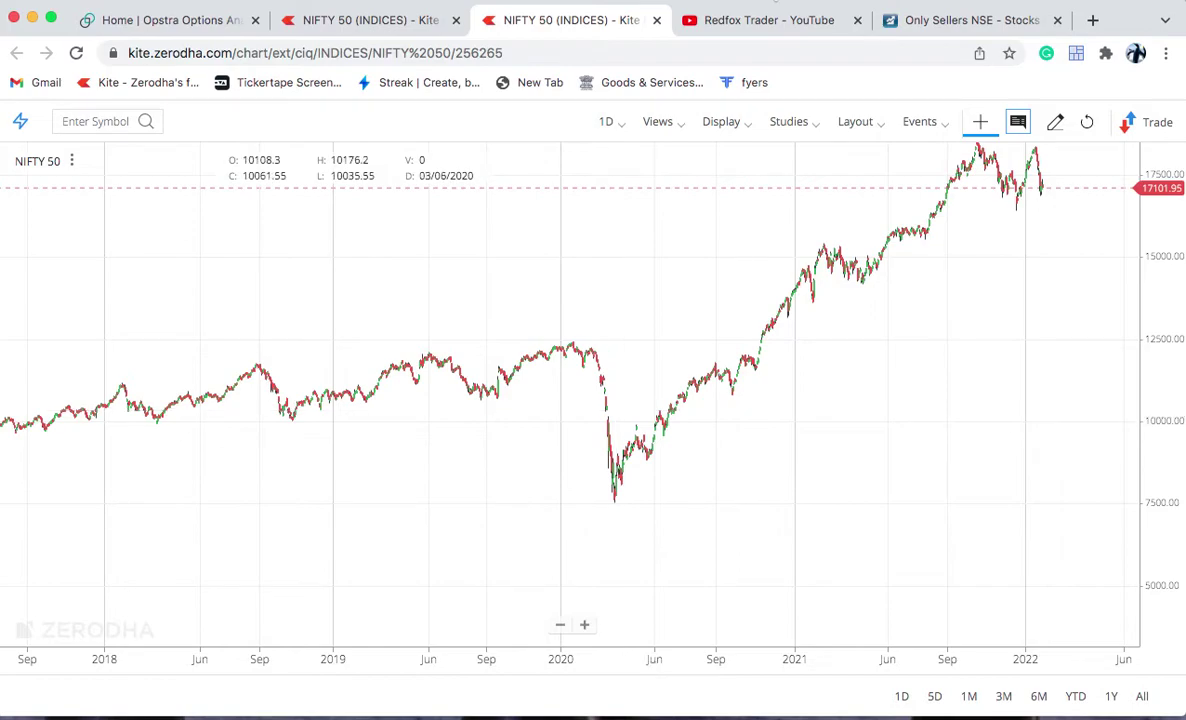
- Switch to the 'NIFTY 50 (INDICES) - Kite' browser tab
{"action": "left_click", "coordinate": [330, 22]}
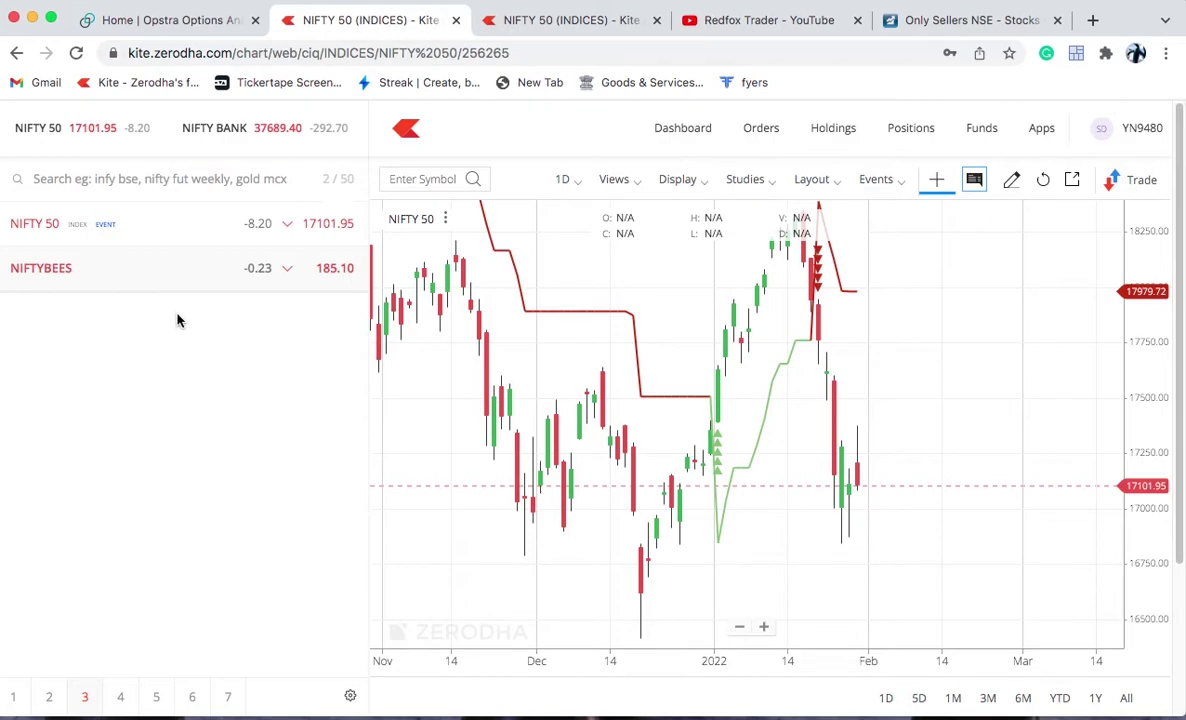
- Pop the NIFTYBEES chart out into its own tab and switch it to monthly candles
{"action": "left_click", "coordinate": [253, 268]}
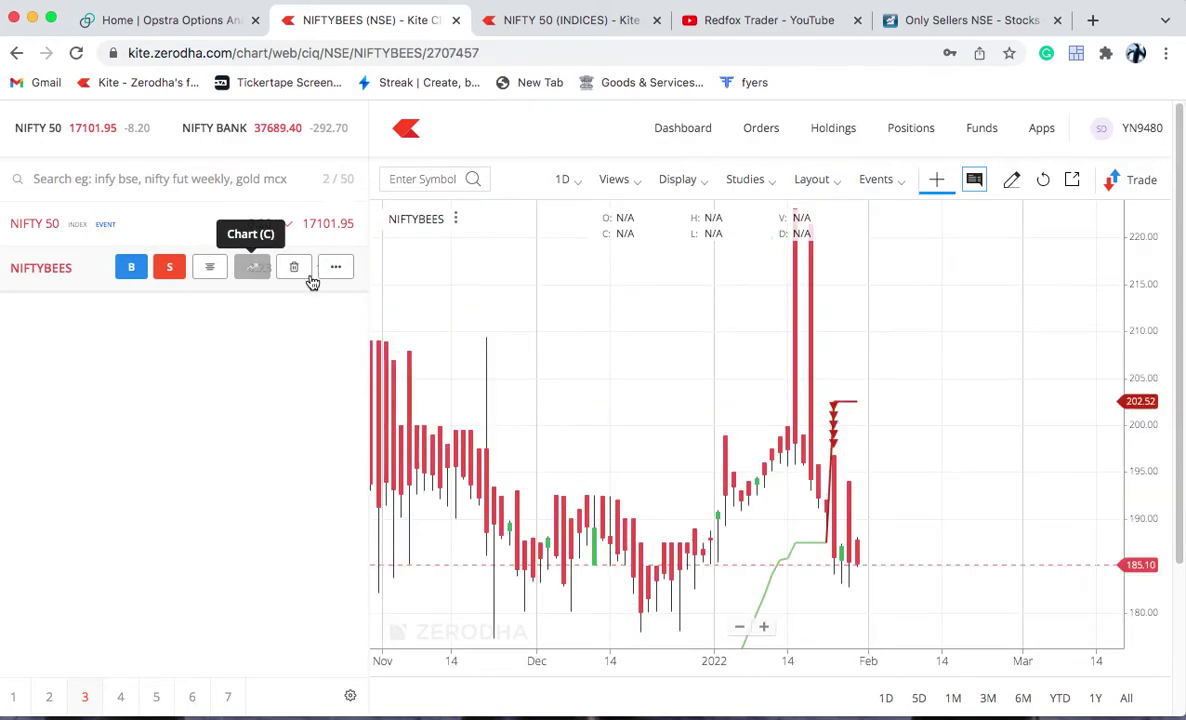
{"action": "left_click", "coordinate": [1073, 181]}
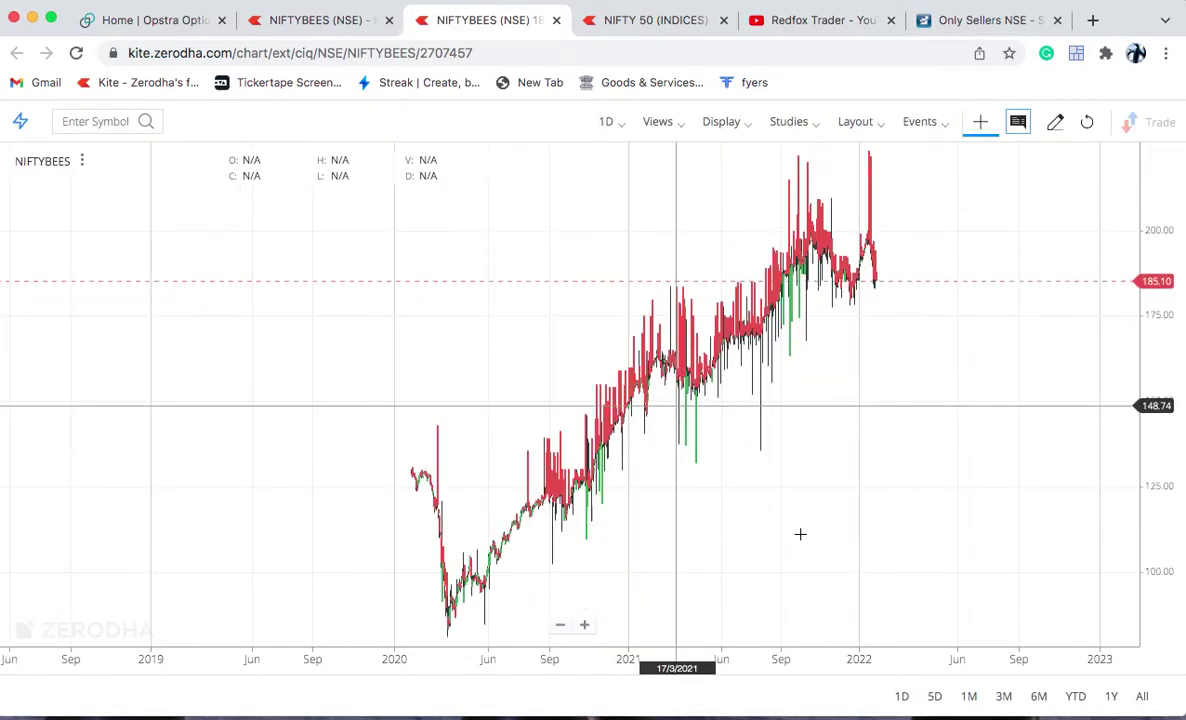
{"action": "left_click", "coordinate": [809, 131]}
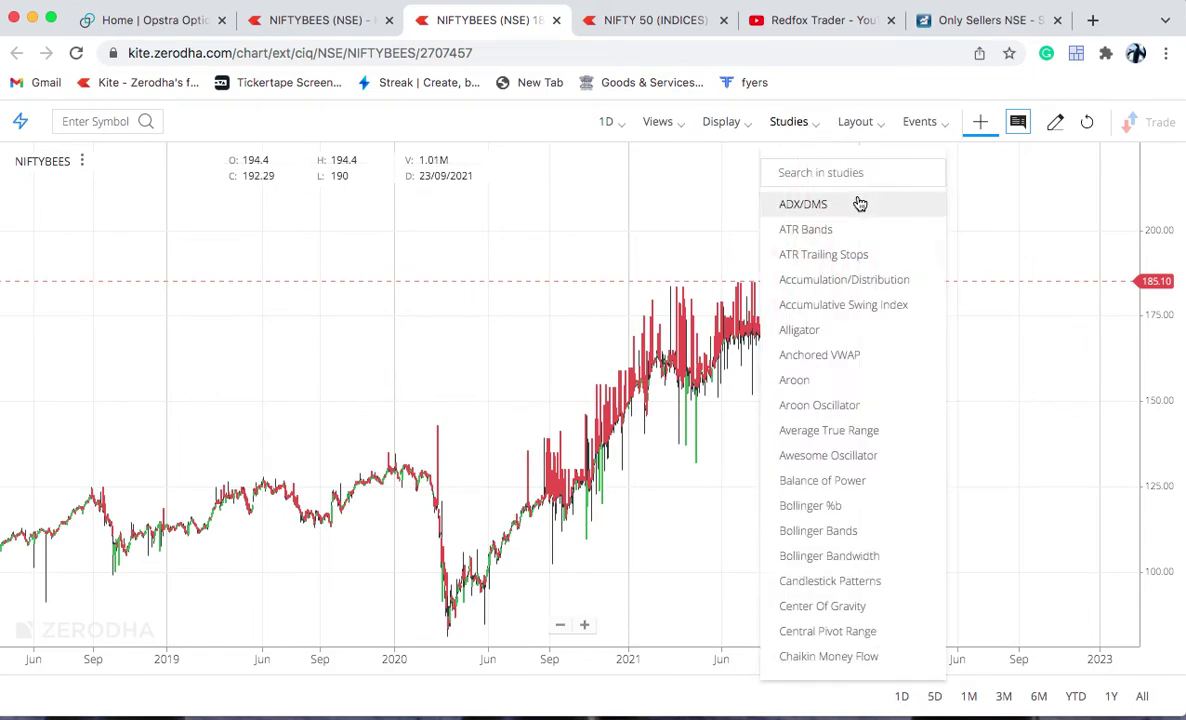
{"action": "scroll", "coordinate": [993, 257], "scroll_direction": "up", "scroll_amount": 5}
{"action": "left_click", "coordinate": [690, 462]}
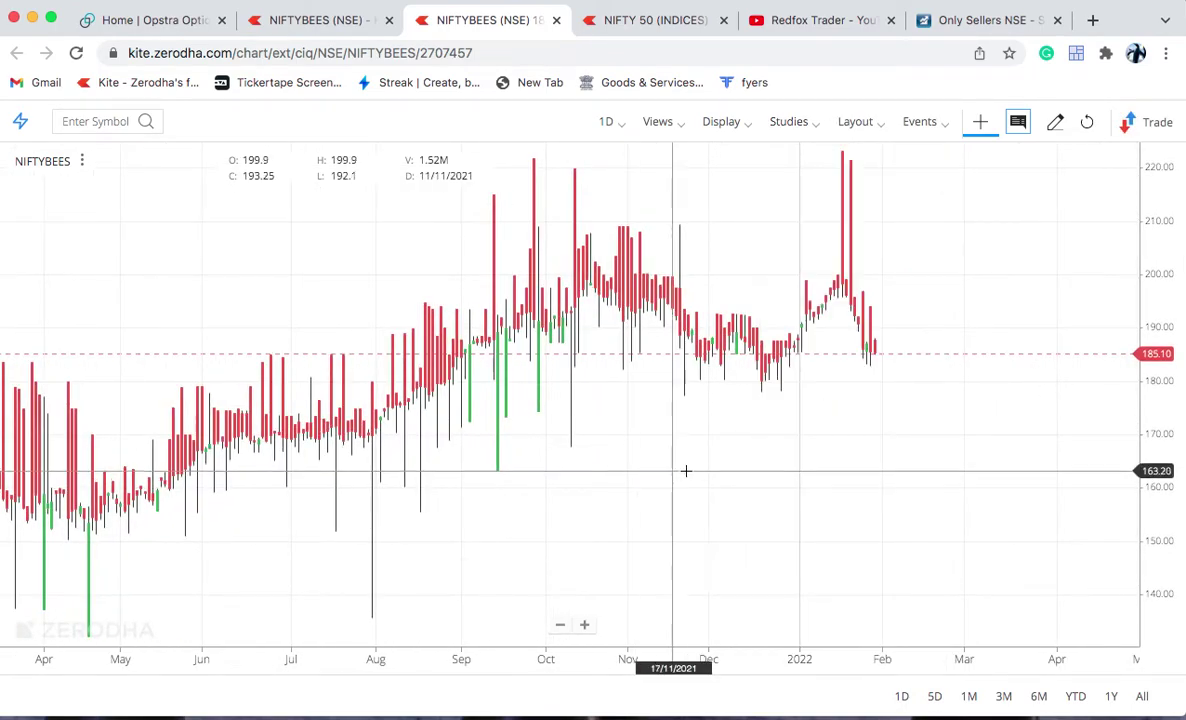
{"action": "scroll", "coordinate": [694, 476], "scroll_direction": "up", "scroll_amount": 5}
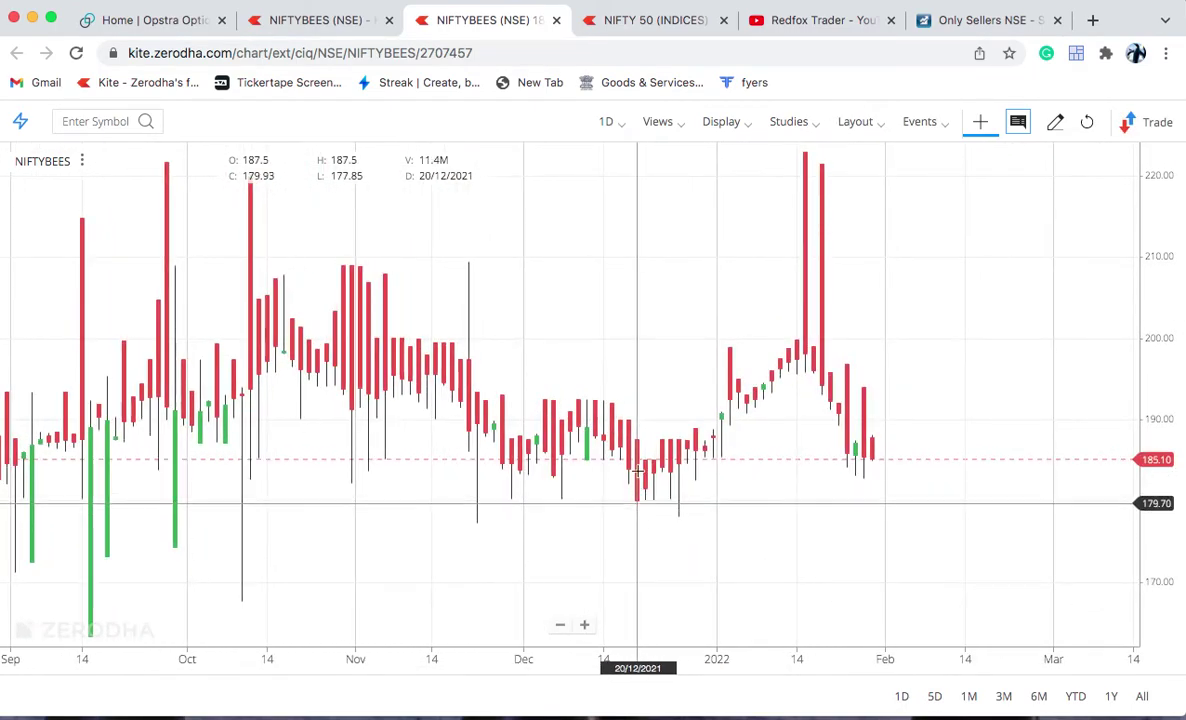
{"action": "left_click", "coordinate": [622, 123]}
{"action": "left_click", "coordinate": [630, 534]}
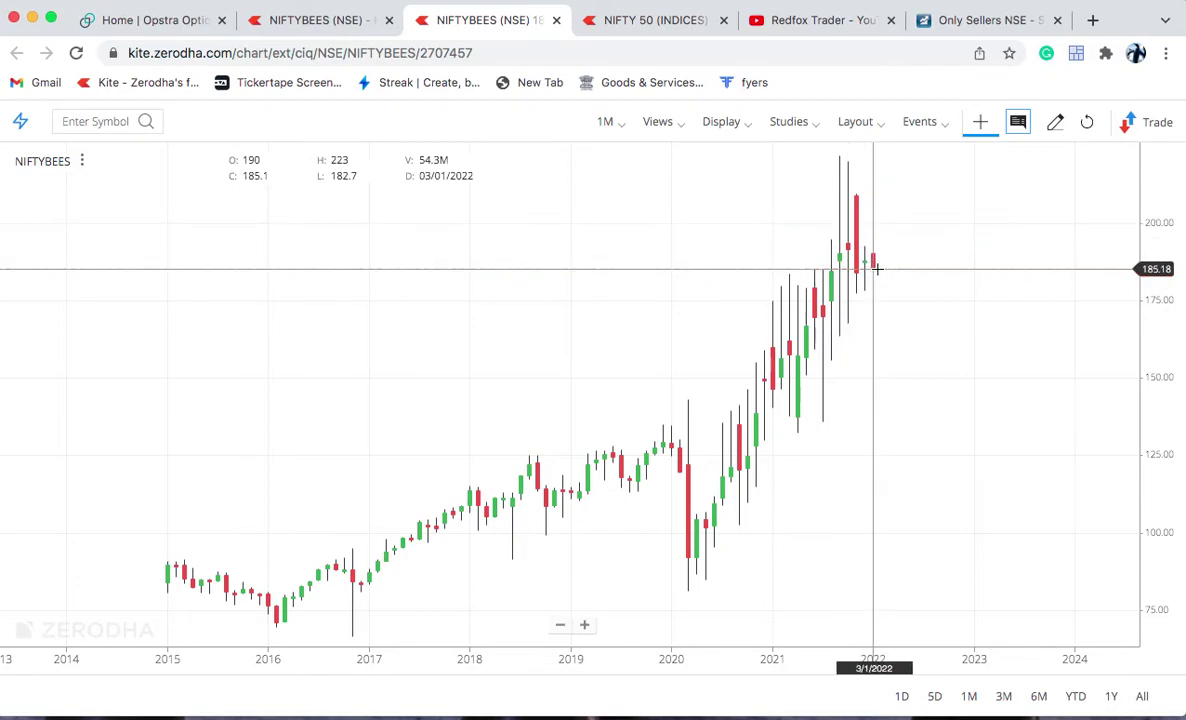
- Pan and zoom the monthly NIFTYBEES chart across 2015 to early 2022
{"action": "left_click_drag", "start_coordinate": [850, 469], "coordinate": [972, 432]}
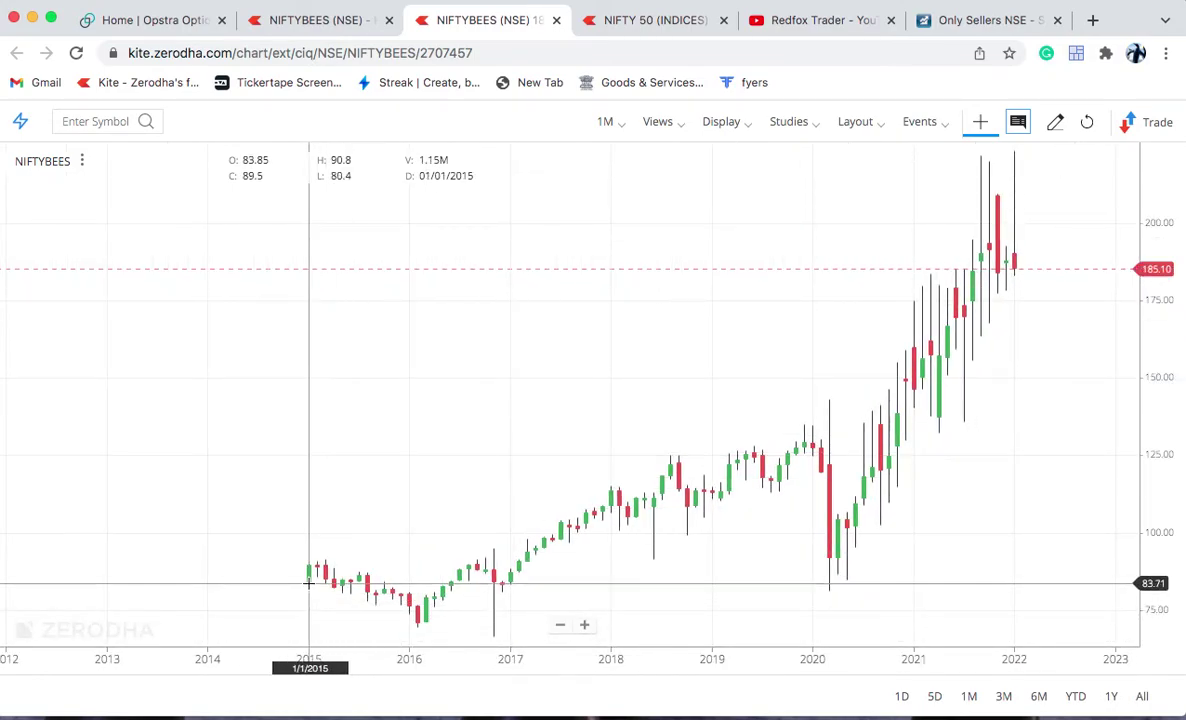
{"action": "scroll", "coordinate": [307, 570], "scroll_direction": "up", "scroll_amount": 2}
{"action": "left_click_drag", "start_coordinate": [307, 570], "coordinate": [394, 498]}
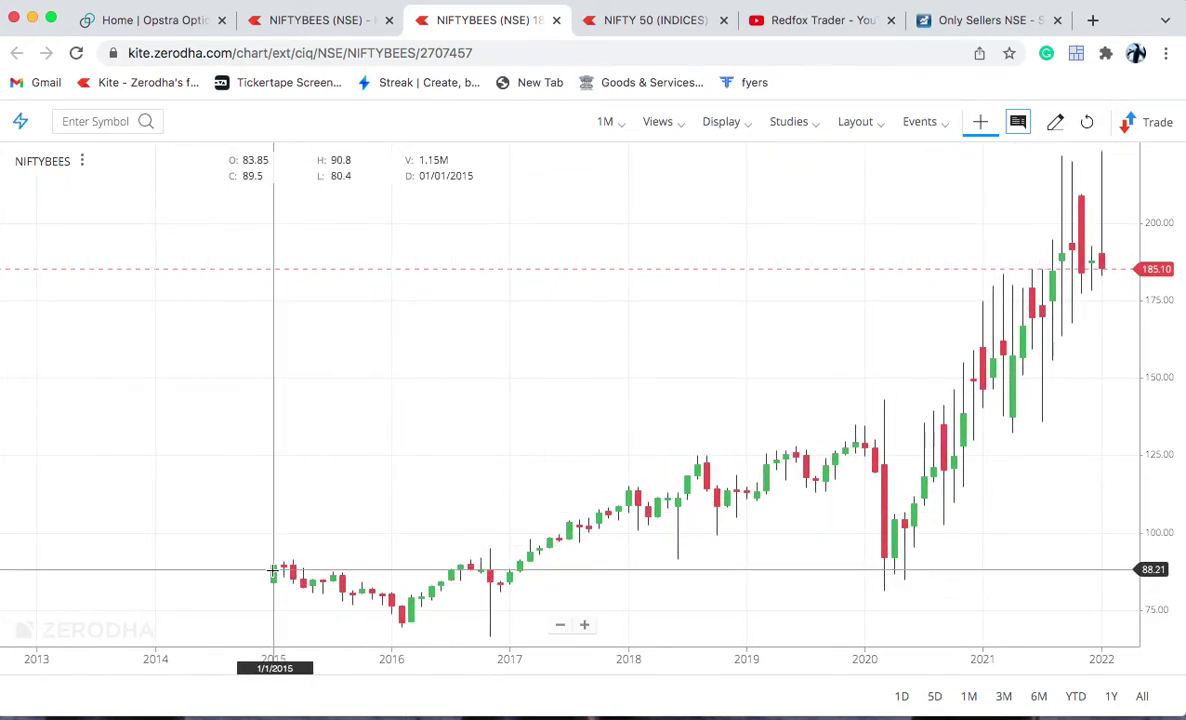
{"action": "left_click_drag", "start_coordinate": [993, 545], "coordinate": [888, 572]}
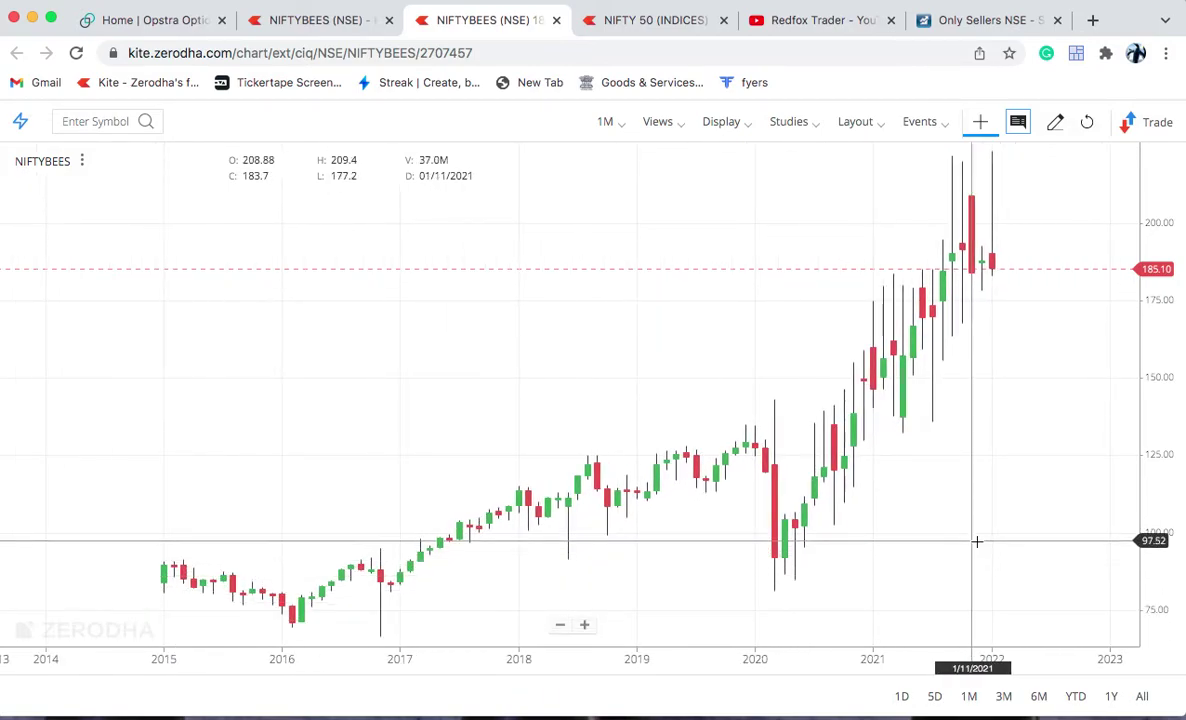
{"action": "left_click_drag", "start_coordinate": [979, 540], "coordinate": [883, 570]}
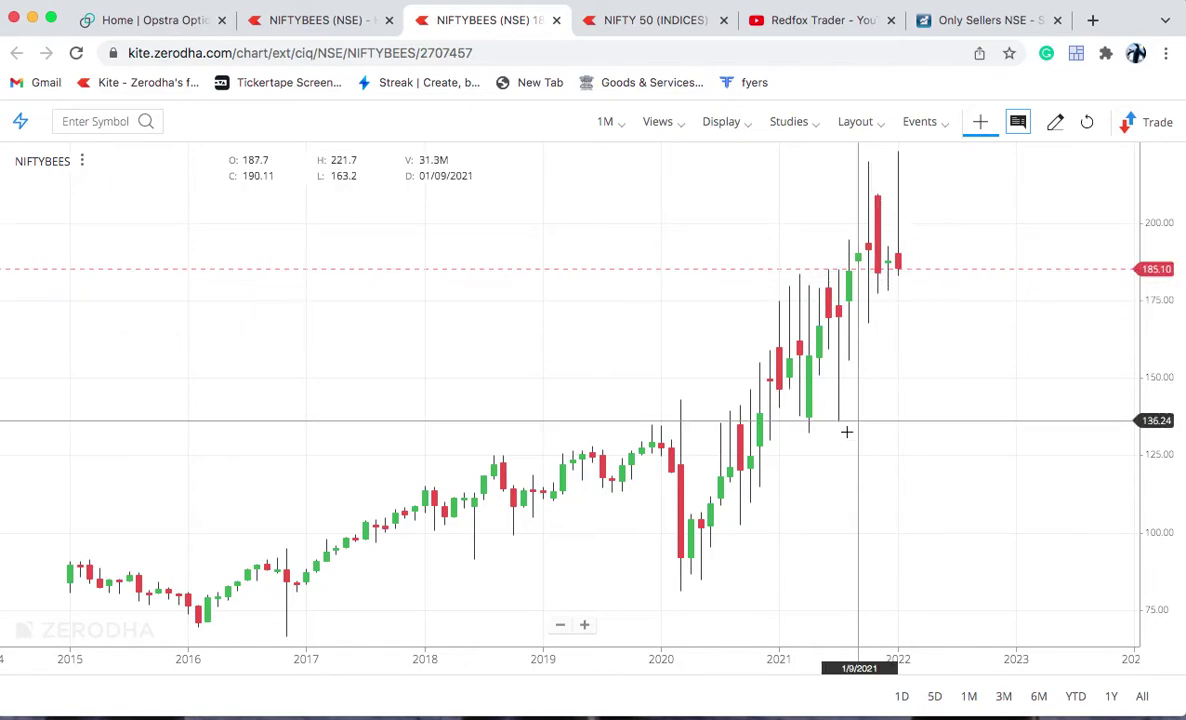
{"action": "scroll", "coordinate": [846, 432], "scroll_direction": "down", "scroll_amount": 4}
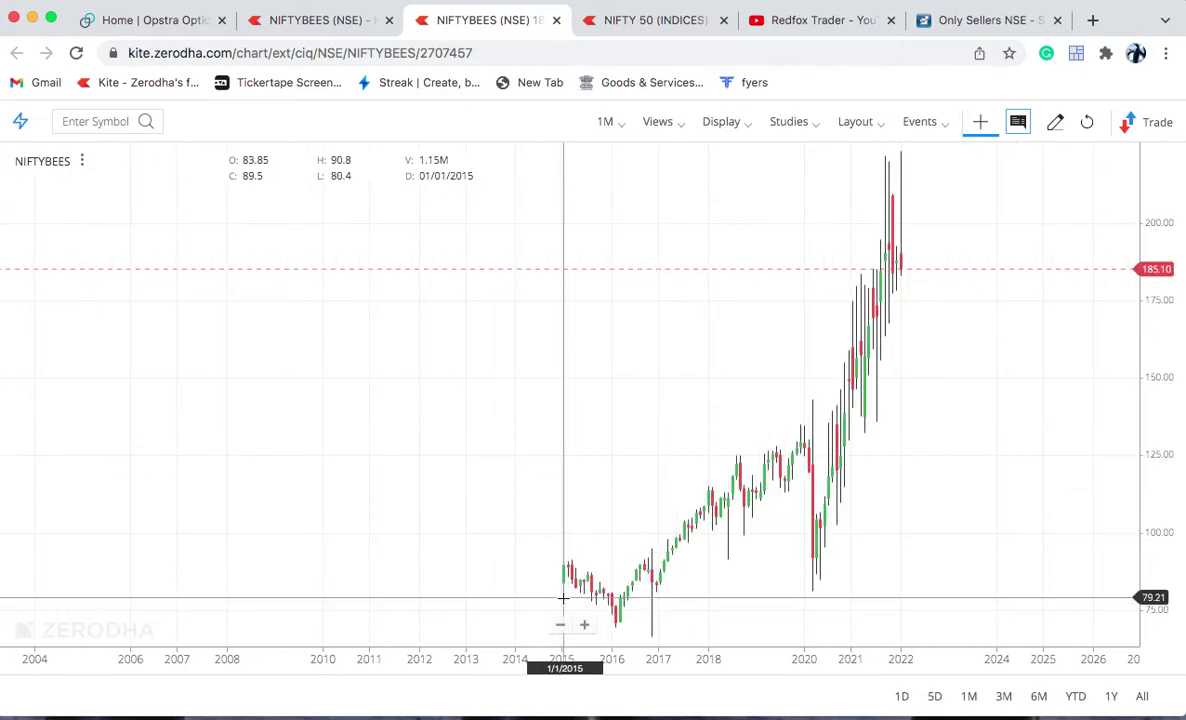
{"action": "scroll", "coordinate": [558, 590], "scroll_direction": "up", "scroll_amount": 4}
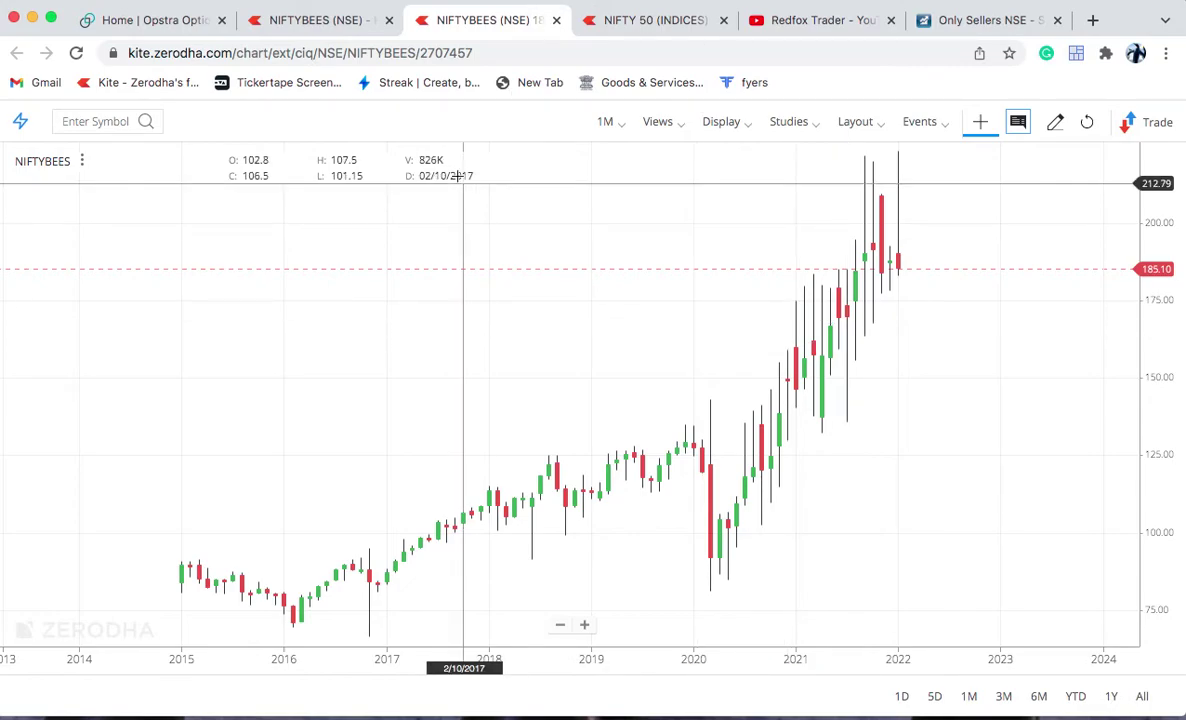
- Search 'bankbee' in the Kite watchlist and add the NSE BANKBEES ETF
{"action": "left_click", "coordinate": [273, 22]}
{"action": "left_click", "coordinate": [94, 180]}
{"action": "type", "text": "b"}
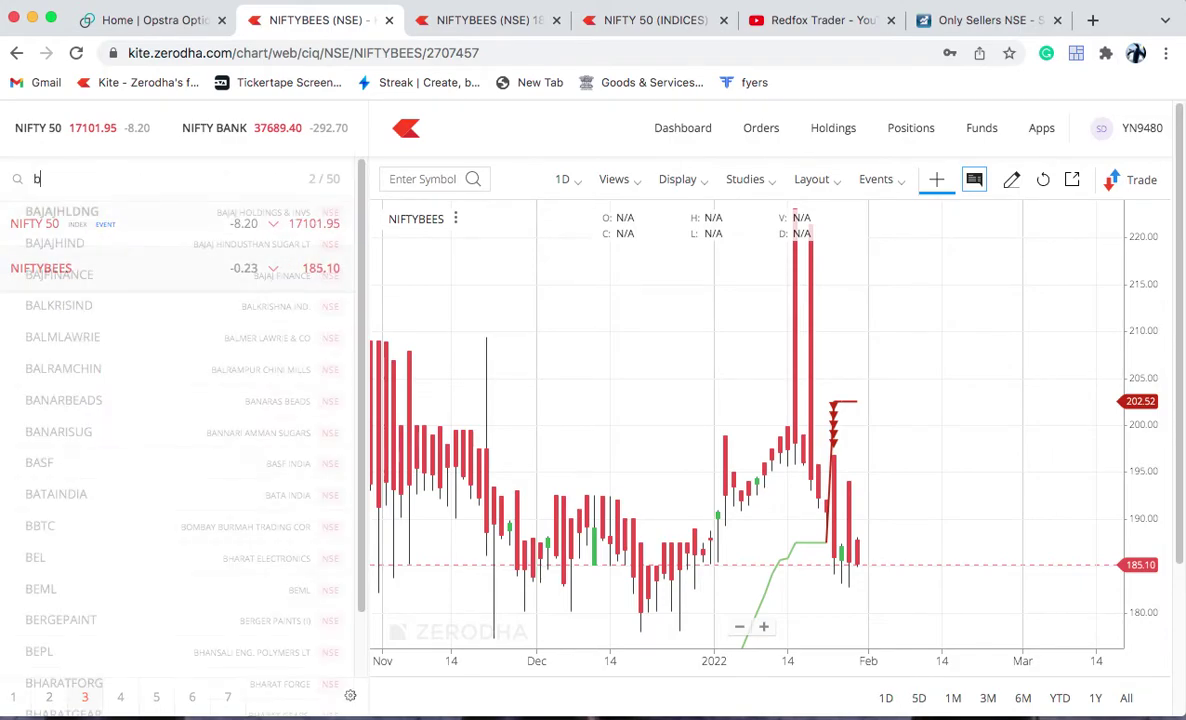
{"action": "type", "text": "ankbe"}
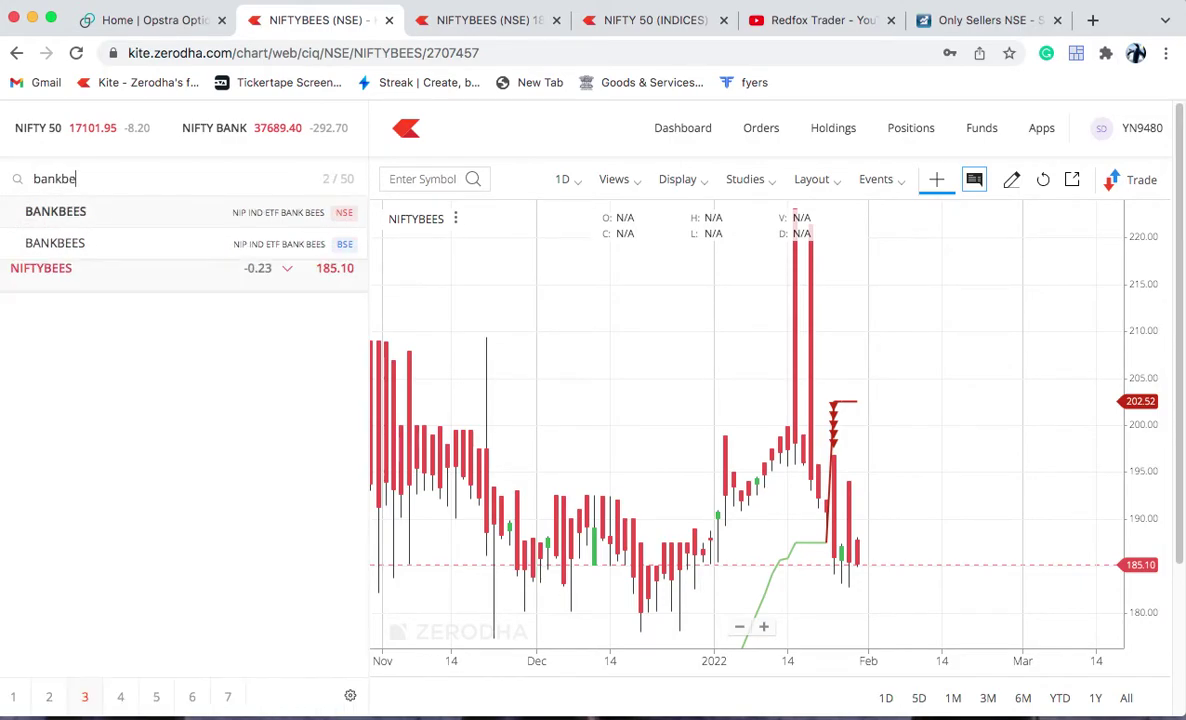
{"action": "type", "text": "e"}
{"action": "left_click", "coordinate": [338, 207]}
{"action": "left_click", "coordinate": [260, 458]}
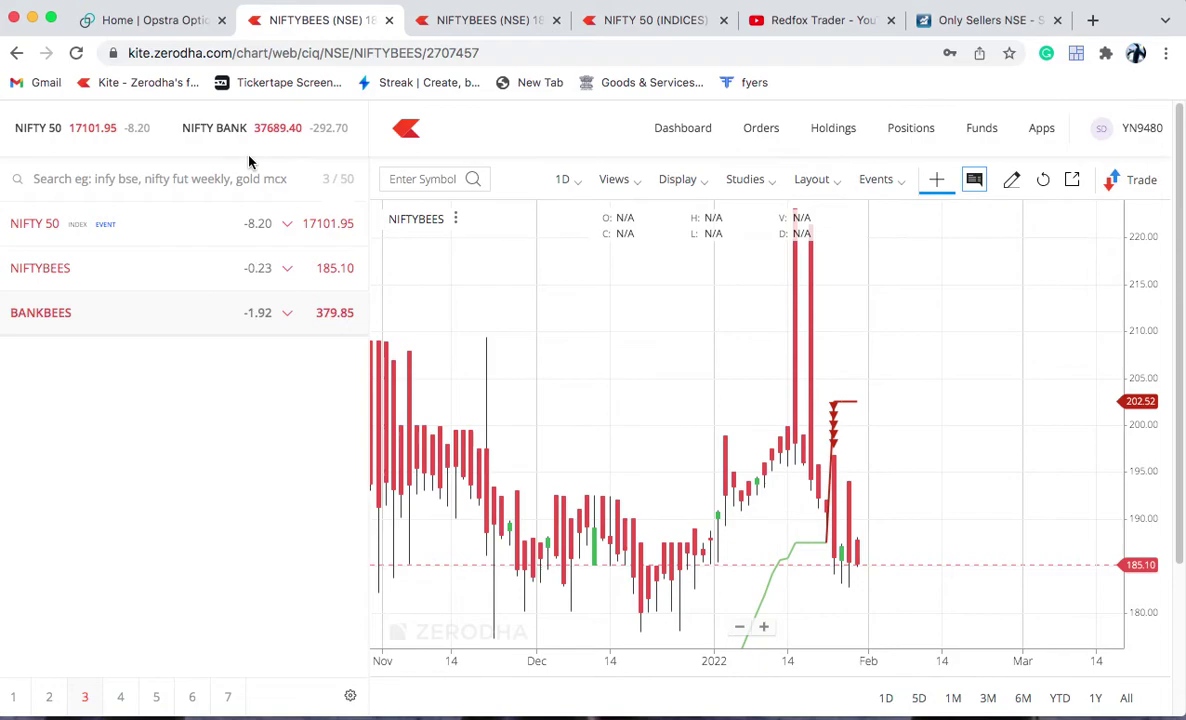
- Sign in to Opstra Options Analytics with the saved login details
{"action": "left_click", "coordinate": [137, 20]}
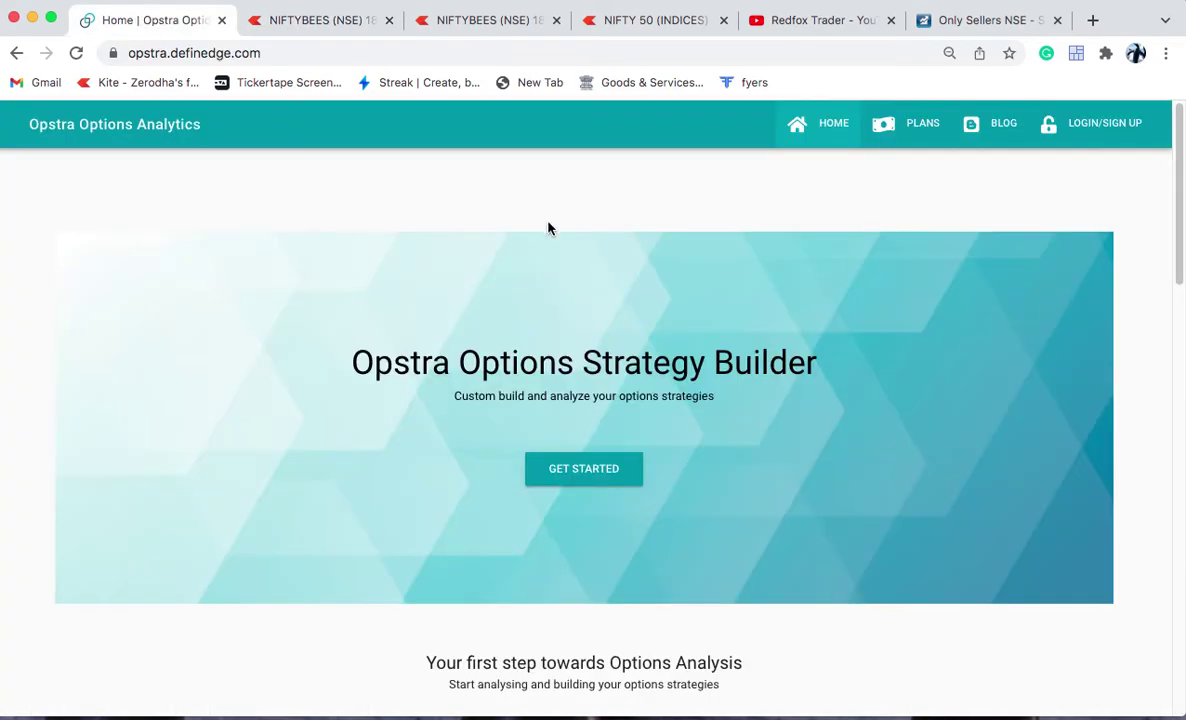
{"action": "left_click", "coordinate": [1101, 122]}
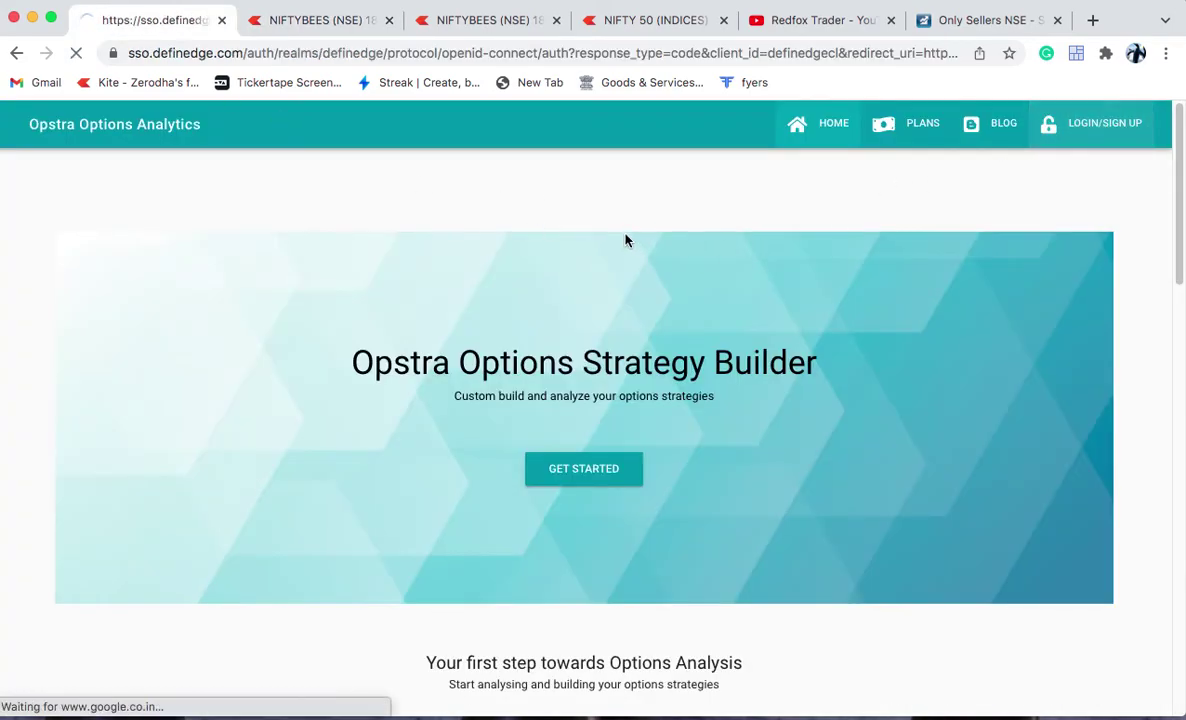
{"action": "key", "text": "Return"}
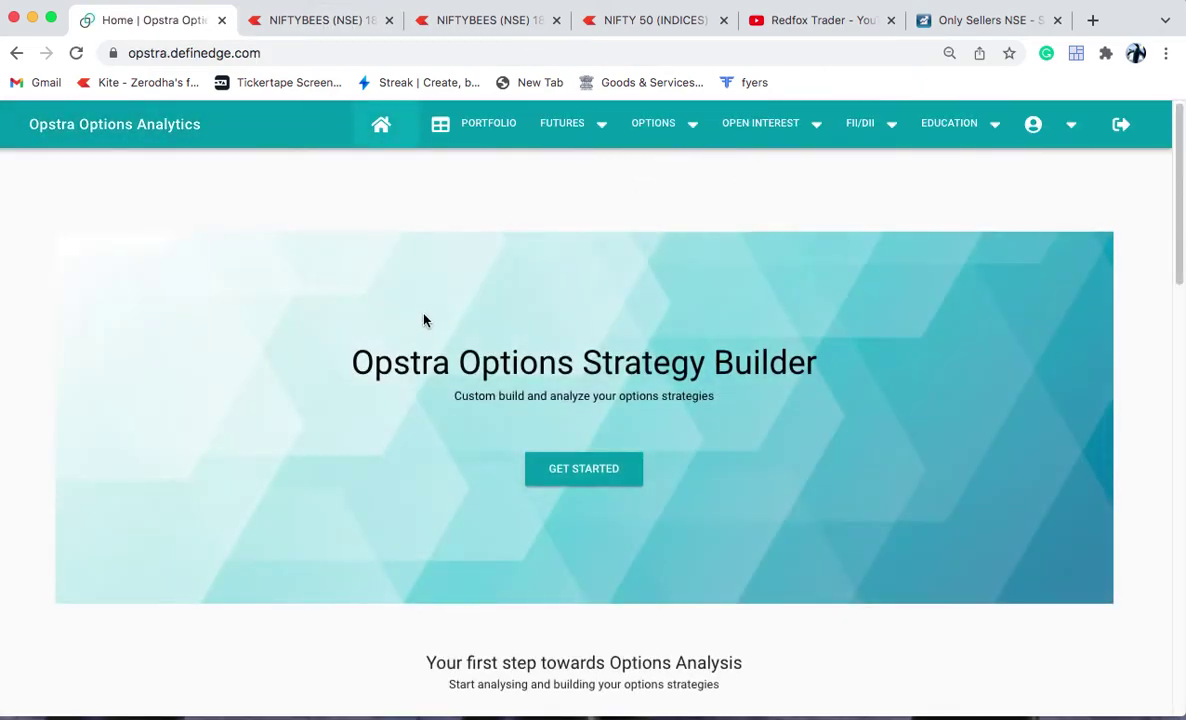
- Go to the Heatmap page under Opstra's FUTURES menu
{"action": "left_click", "coordinate": [482, 126]}
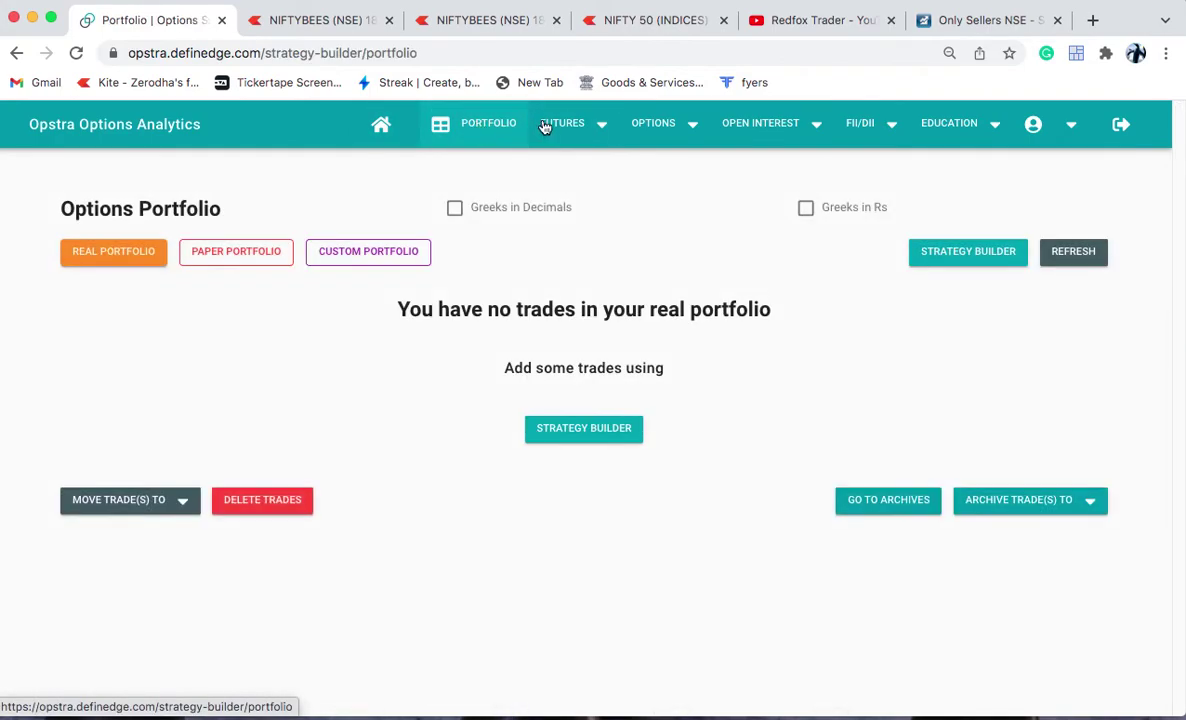
{"action": "left_click", "coordinate": [563, 124]}
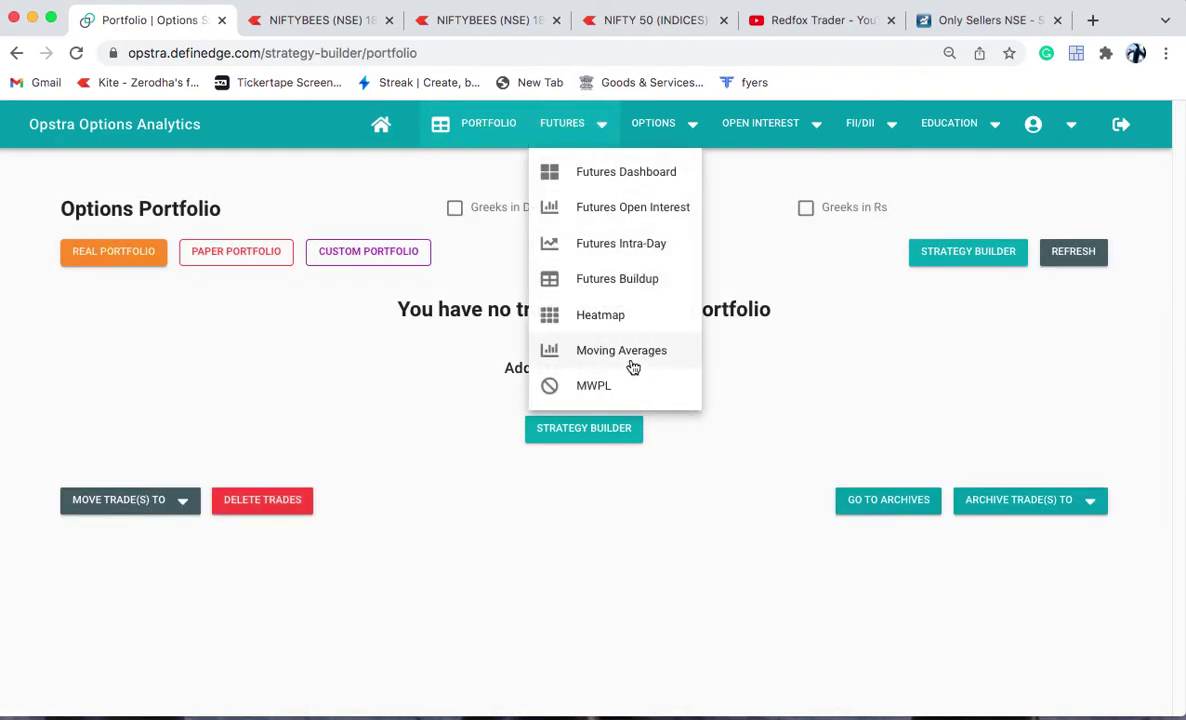
{"action": "left_click", "coordinate": [652, 125]}
{"action": "left_click", "coordinate": [557, 124]}
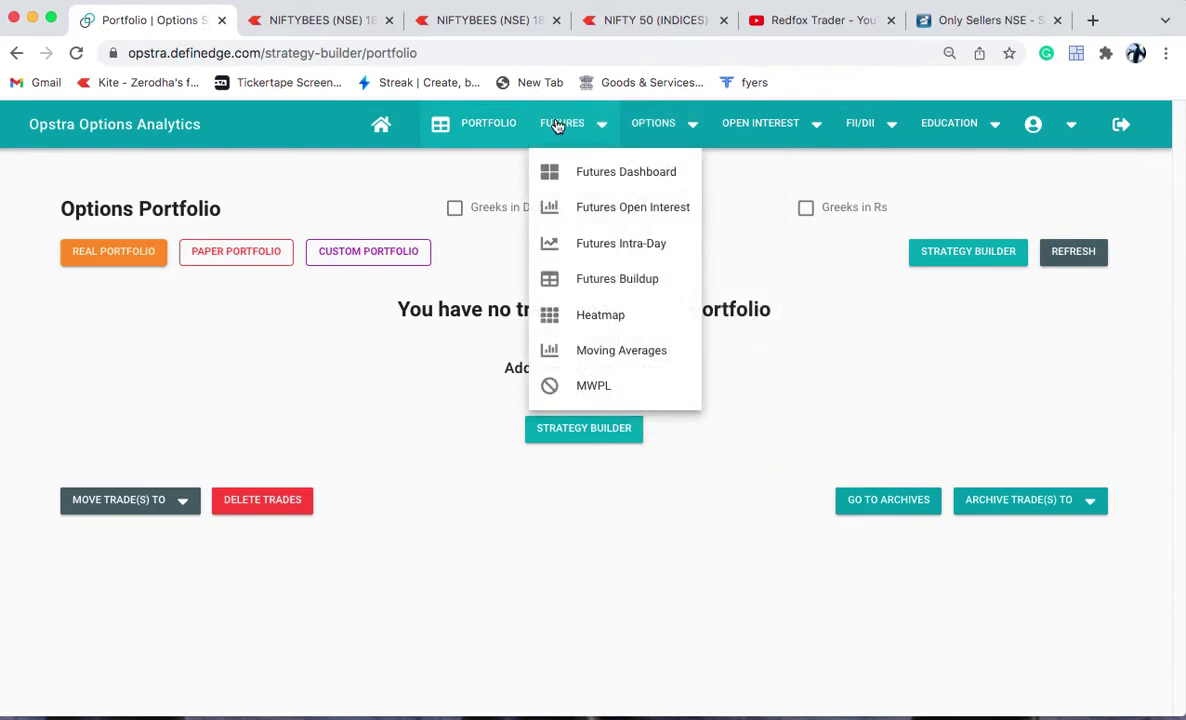
{"action": "left_click", "coordinate": [598, 315]}
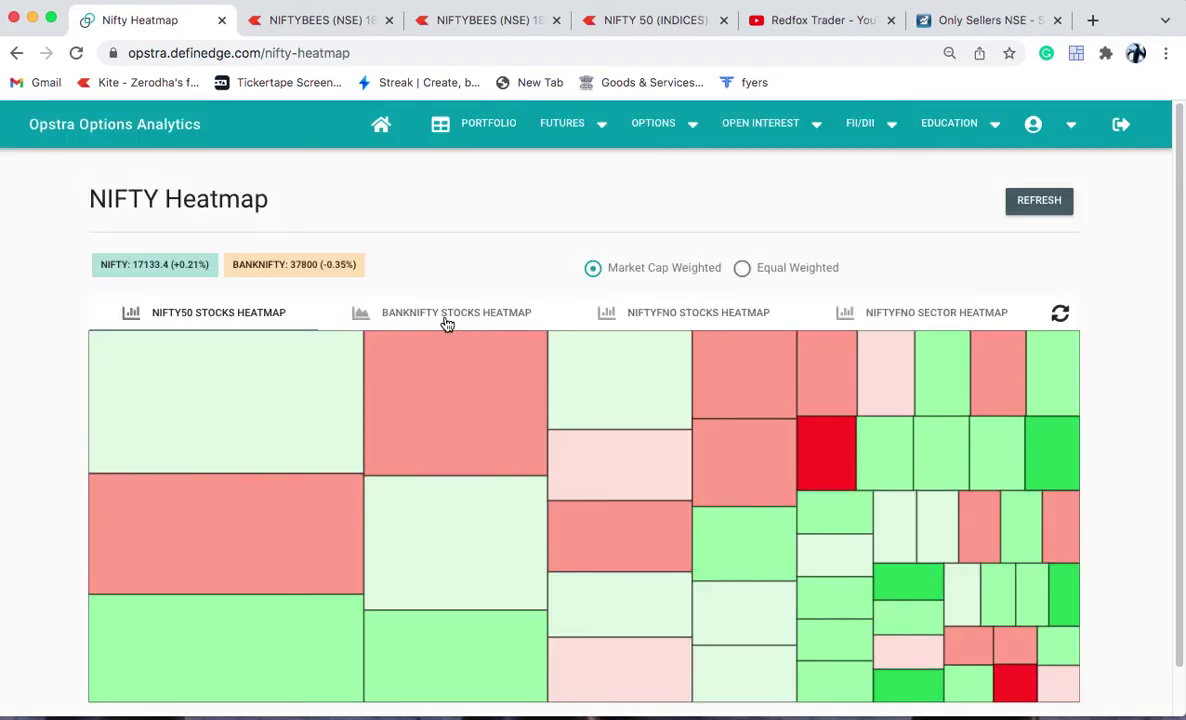
- Review the BANKNIFTY stocks heatmap, then return to the Kite watchlist showing BANKBEES at 379.85
{"action": "left_click", "coordinate": [447, 318]}
{"action": "scroll", "coordinate": [465, 420], "scroll_direction": "down", "scroll_amount": 1}
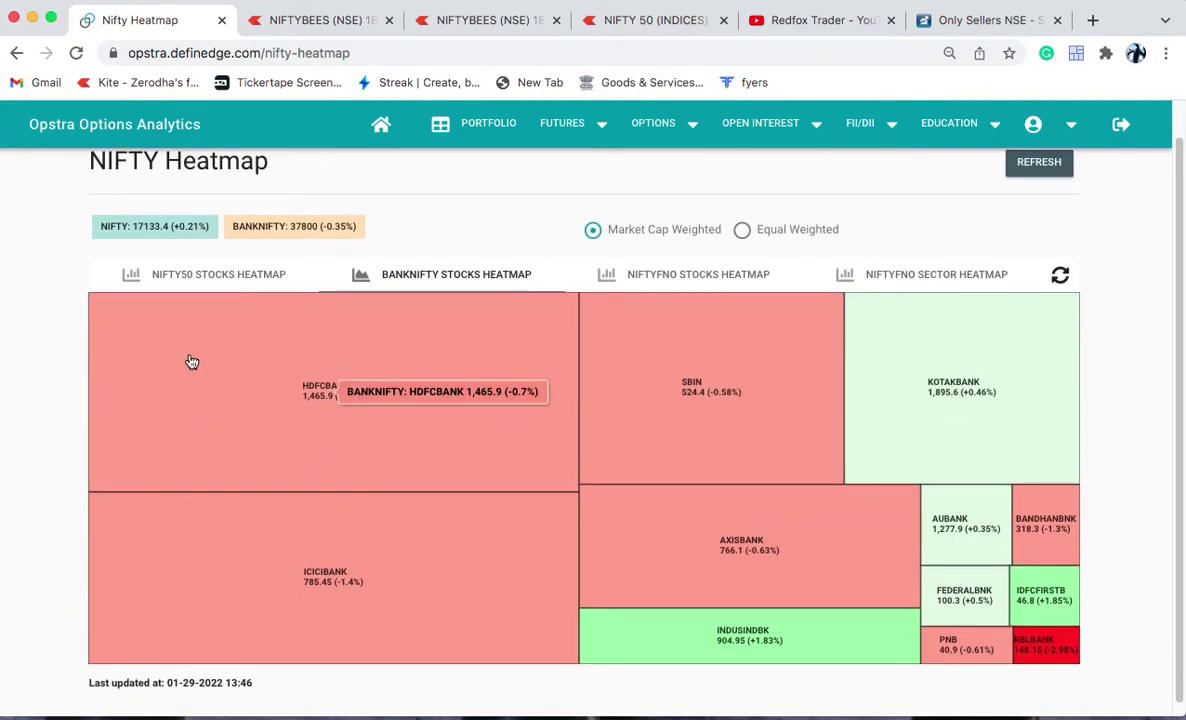
{"action": "scroll", "coordinate": [192, 362], "scroll_direction": "down", "scroll_amount": 1}
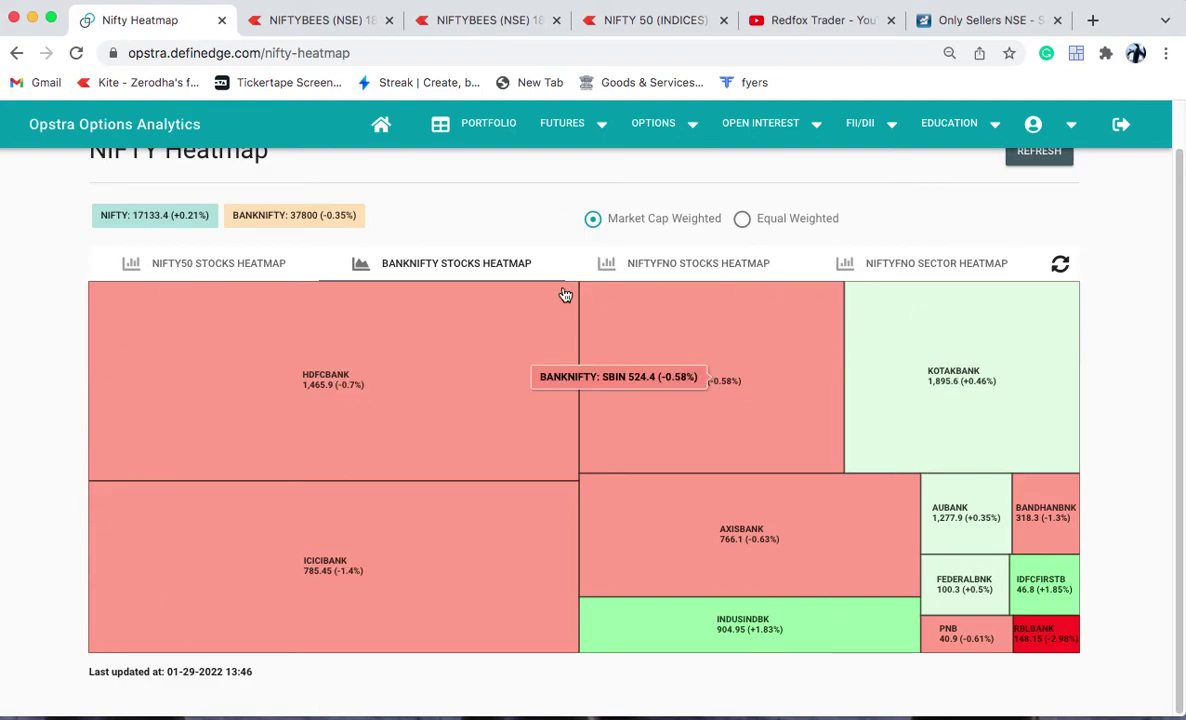
{"action": "left_click", "coordinate": [300, 30]}
{"action": "mouse_move", "coordinate": [70, 322]}
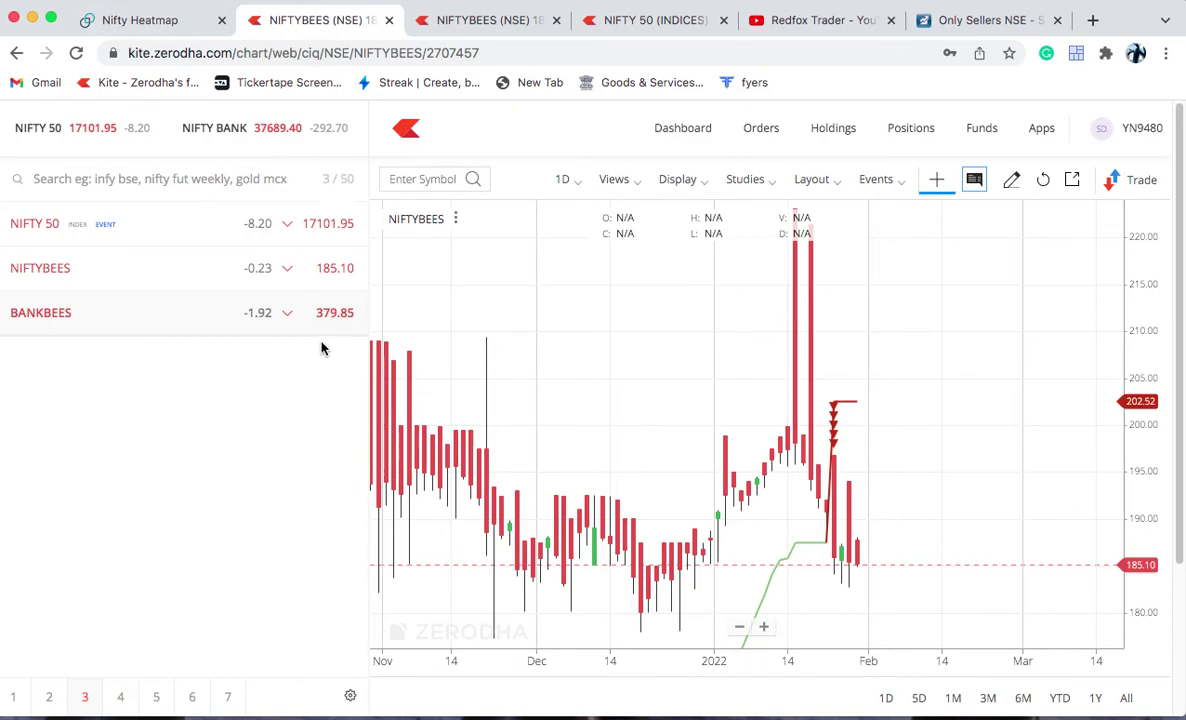
- Chart BANKBEES, review its full-page chart in a new tab, then return to the dashboard
{"action": "left_click", "coordinate": [252, 311]}
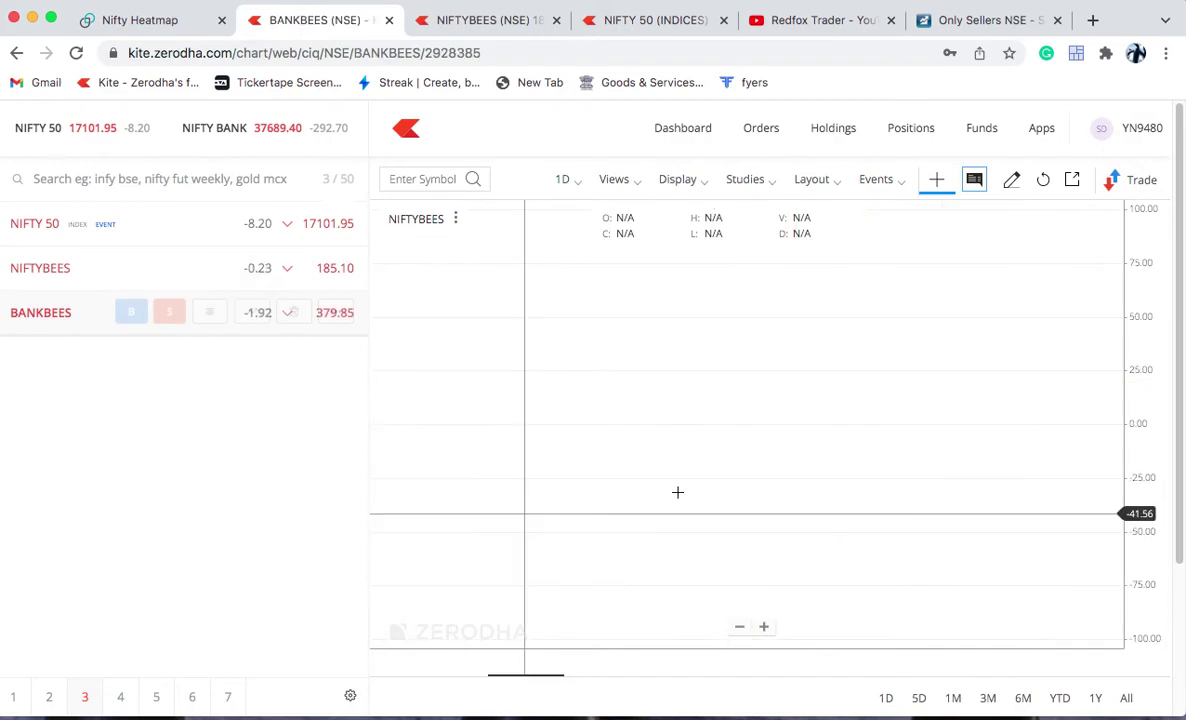
{"action": "left_click", "coordinate": [978, 181]}
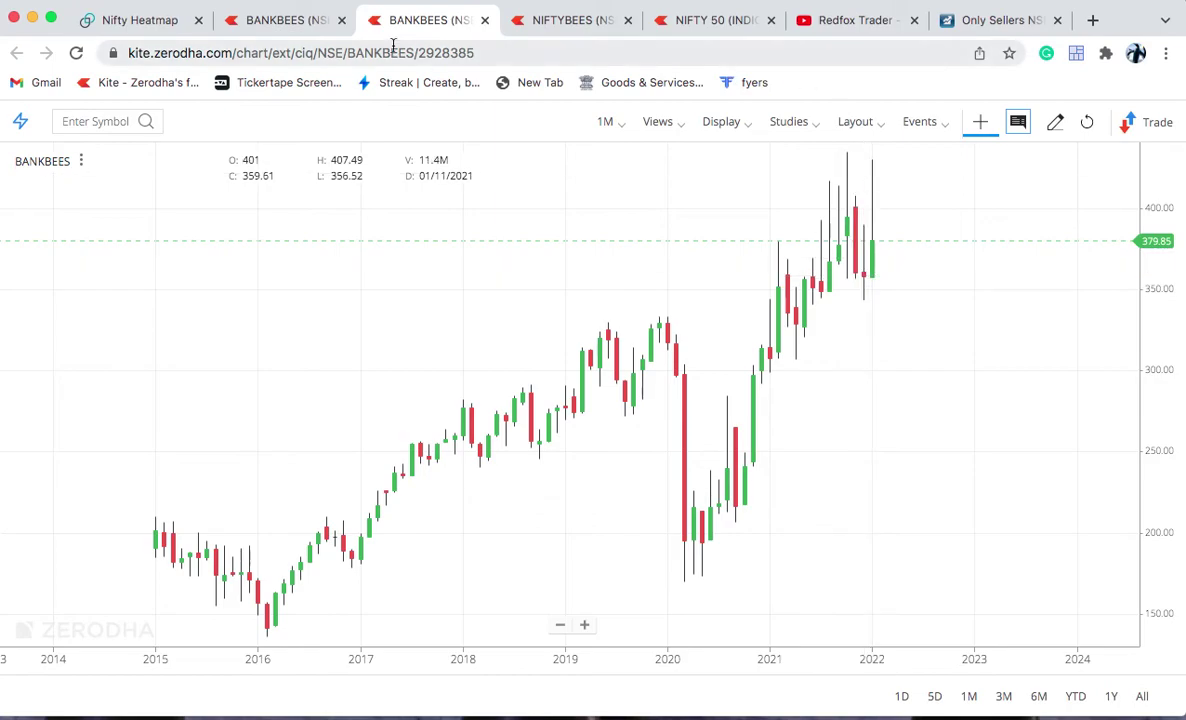
{"action": "left_click", "coordinate": [265, 26]}
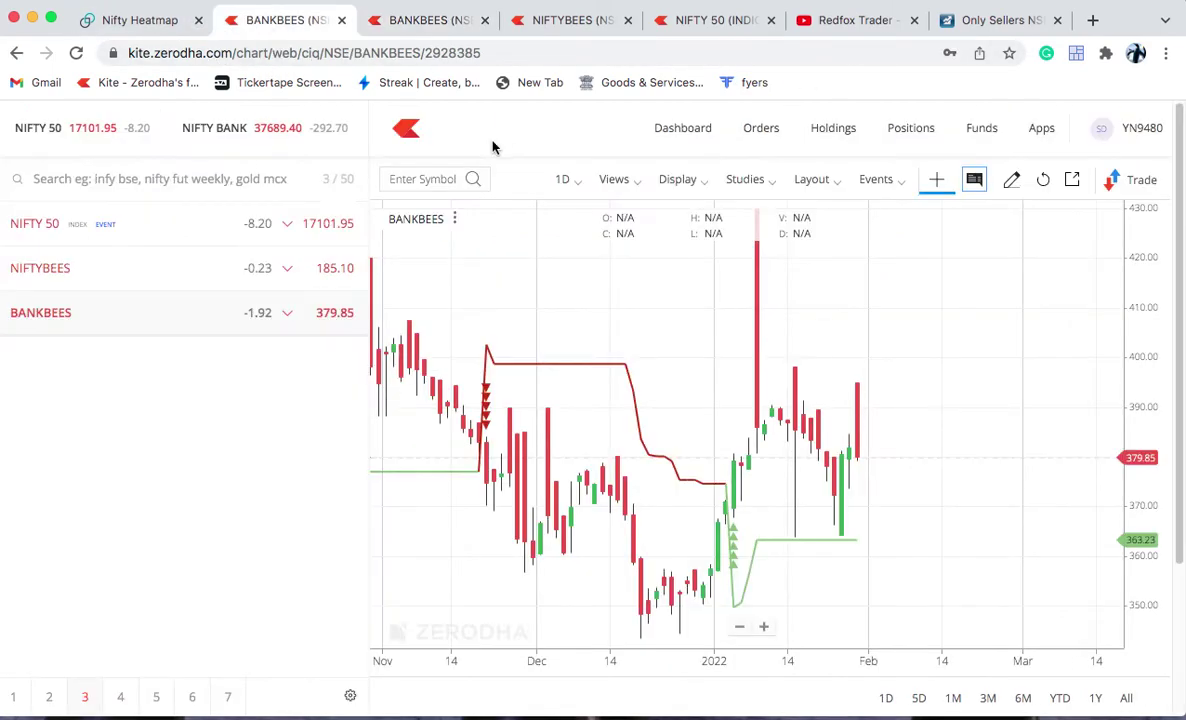
- Chart NIFTY BANK with Supertrend at 36830.88, review its full-page chart, then return to the dashboard
{"action": "left_click", "coordinate": [212, 128]}
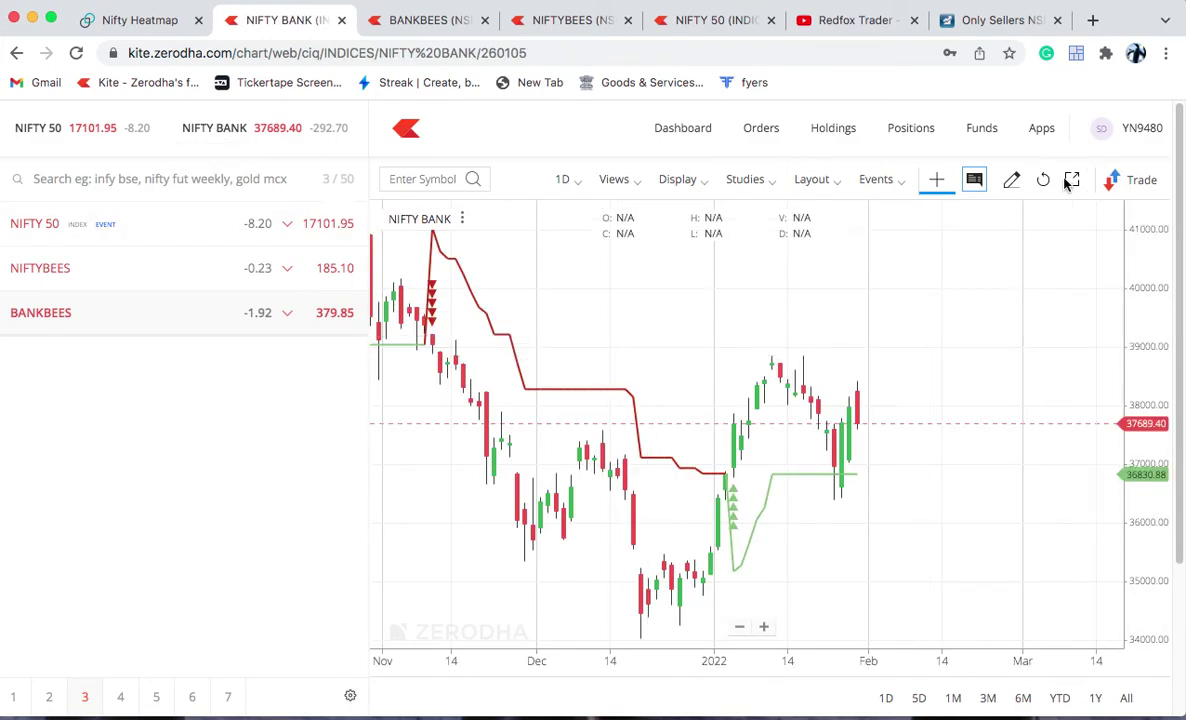
{"action": "left_click", "coordinate": [1070, 179]}
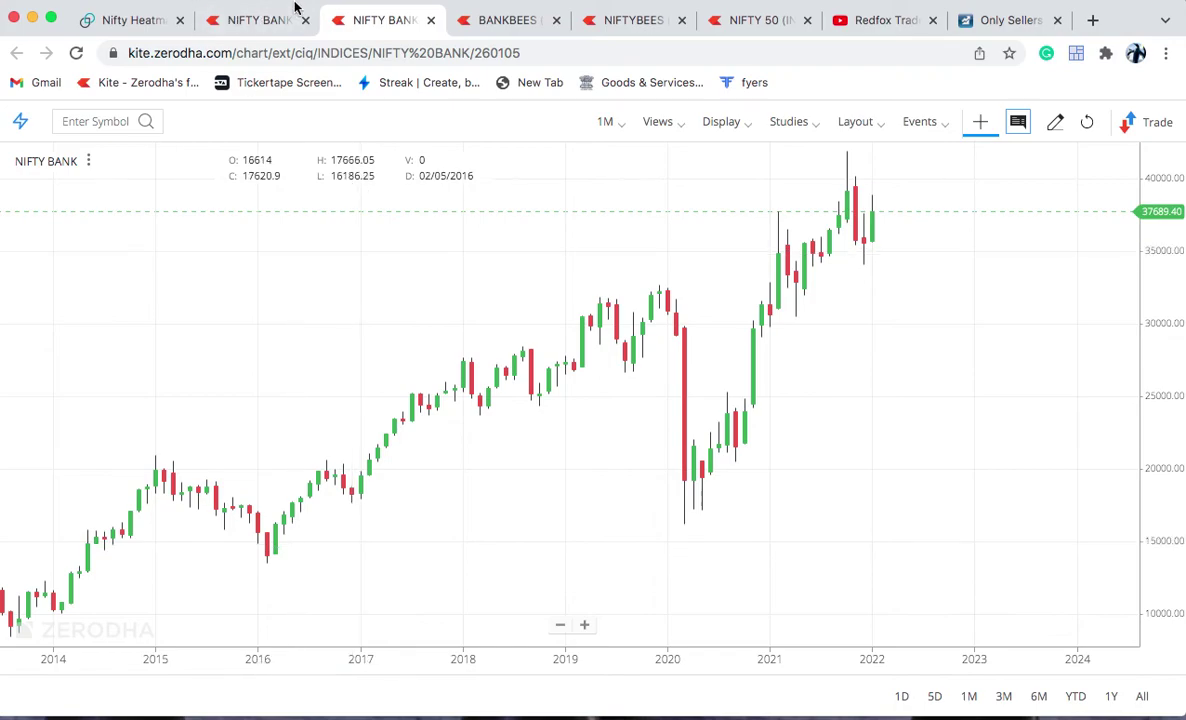
{"action": "left_click", "coordinate": [256, 18]}
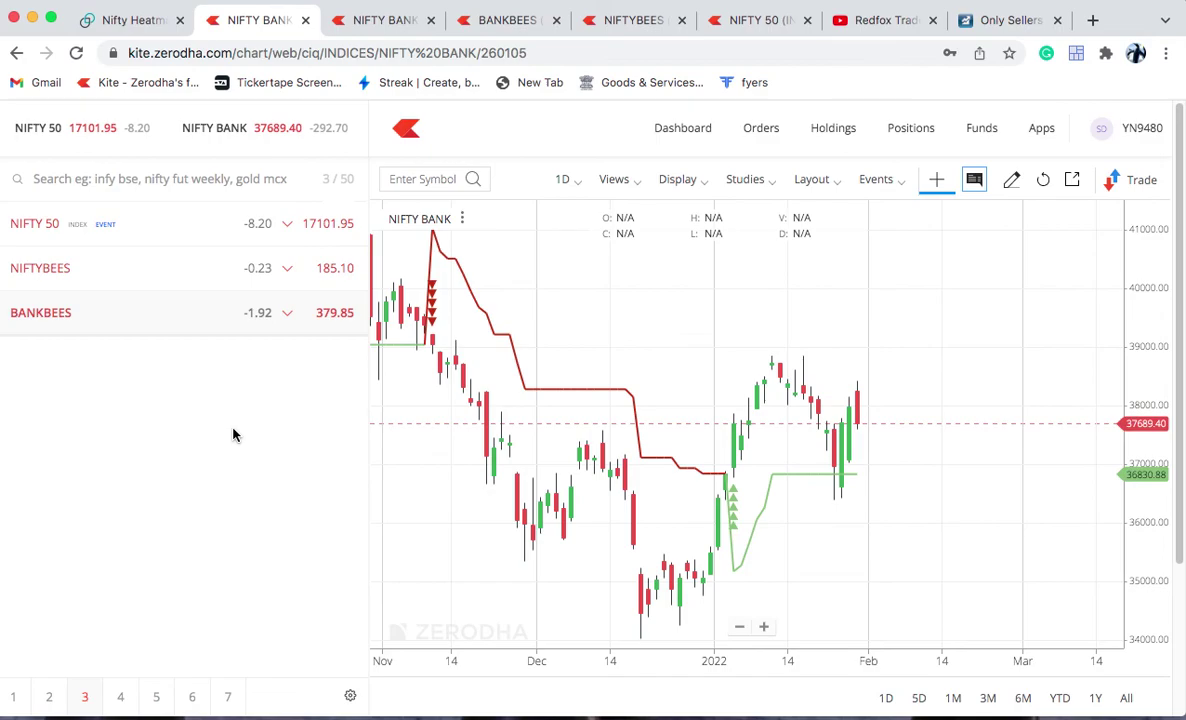
{"action": "mouse_move", "coordinate": [207, 281]}
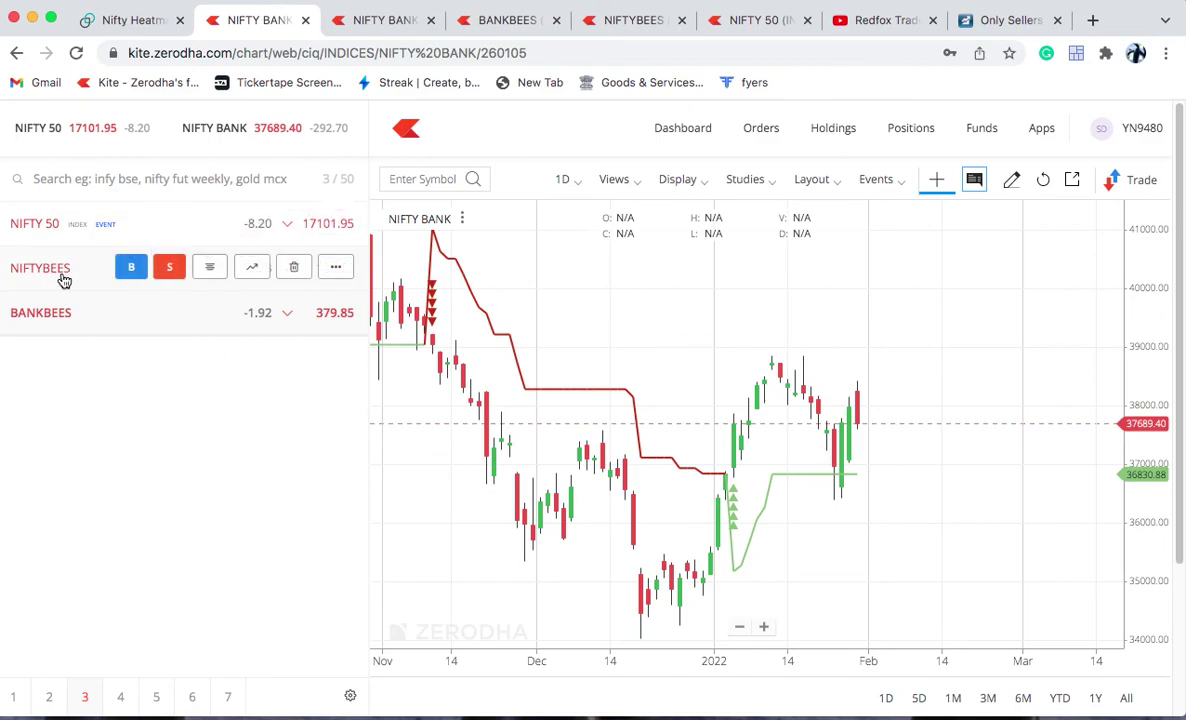